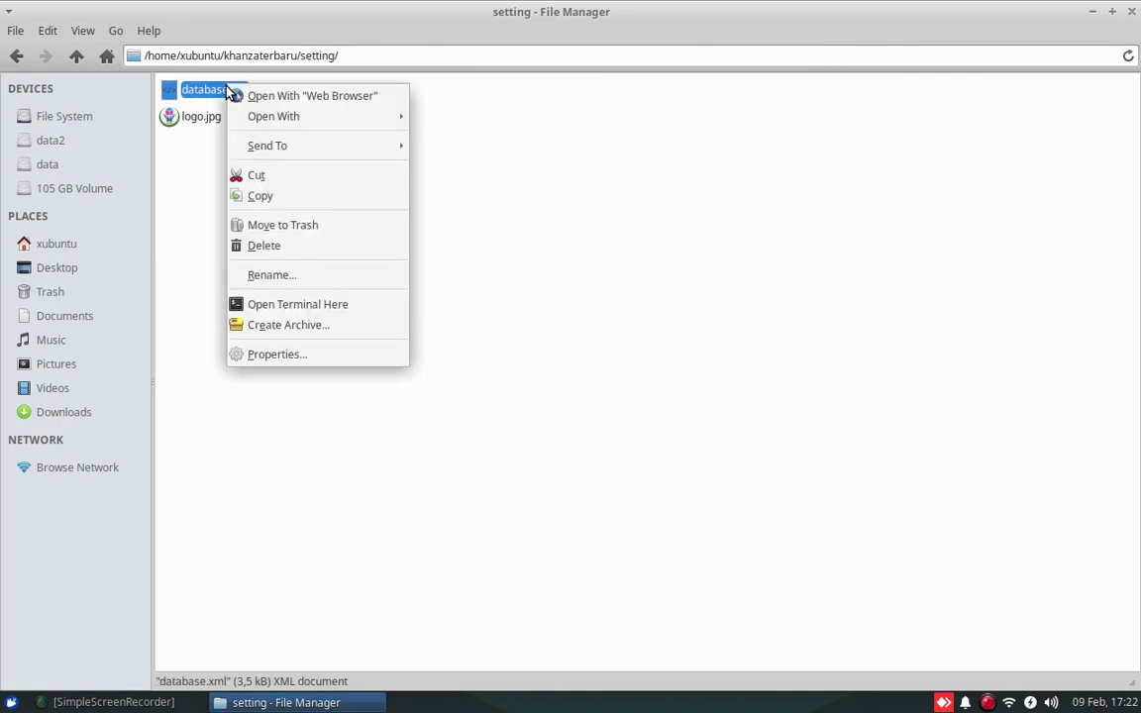
Search database.xml in Mousepad for 'batc', confirm AKTIFKANBATCHOBAT is yes, then close it
mouse_move(377, 119)
click(486, 116)
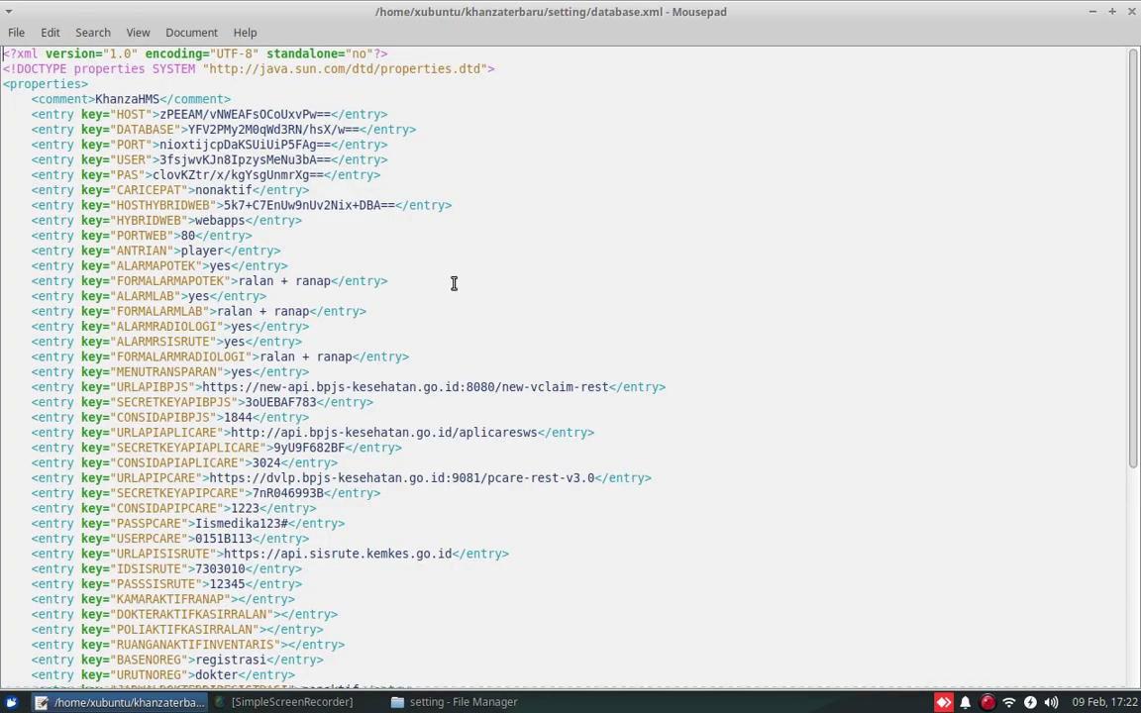
click(92, 31)
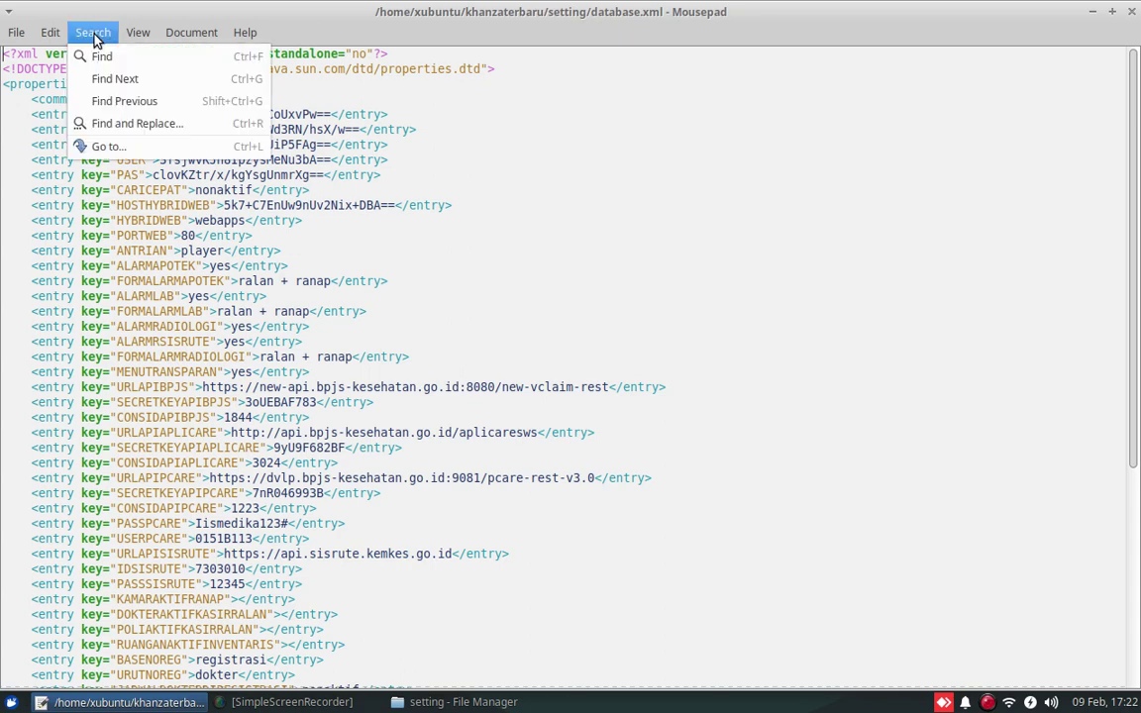
click(99, 51)
text(batc)
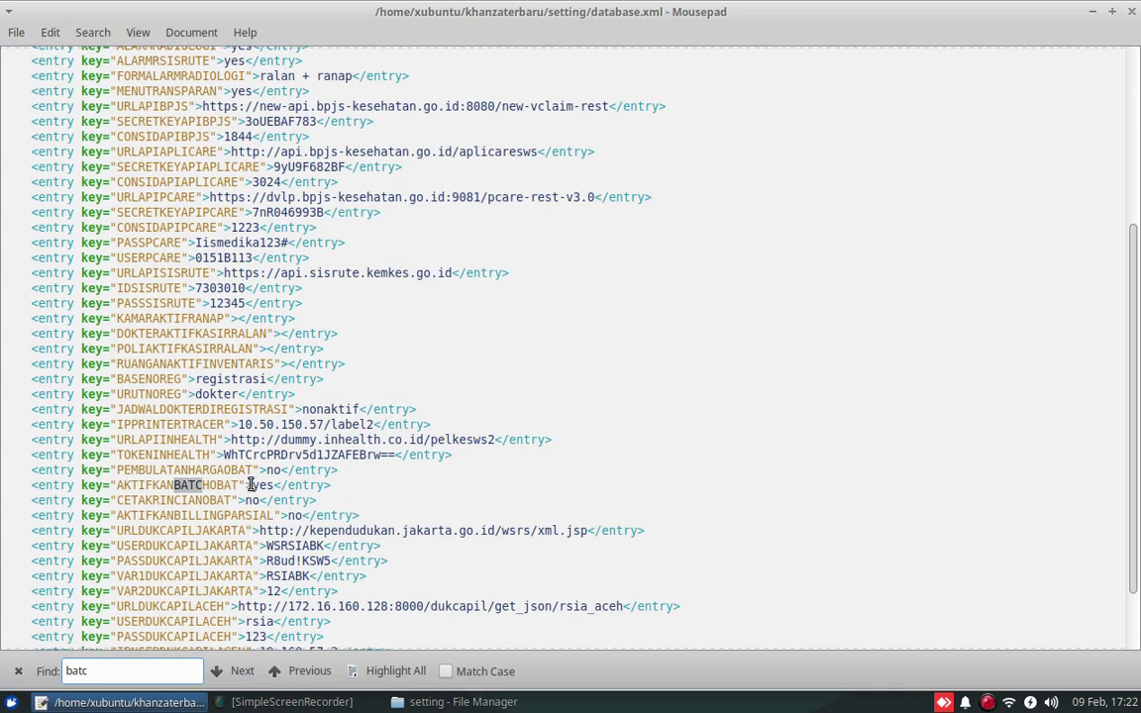
drag(252, 485, 281, 485)
click(1131, 11)
click(433, 117)
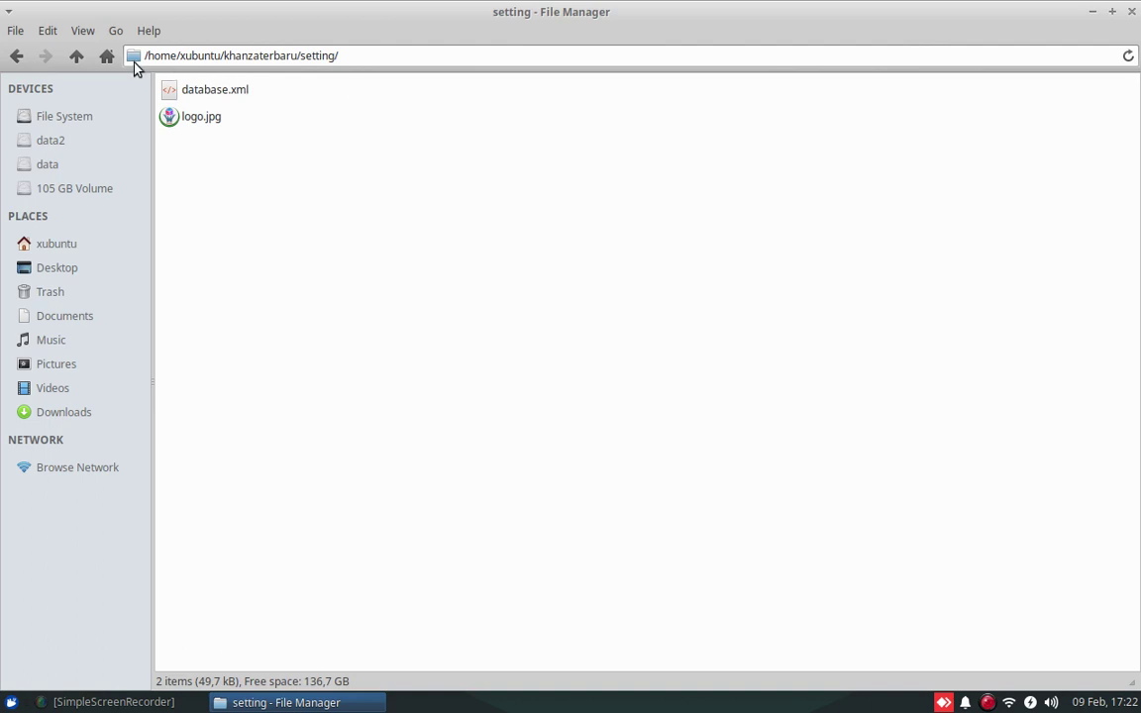
Open a terminal in the khanzaterbaru folder
click(76, 55)
right_click(490, 243)
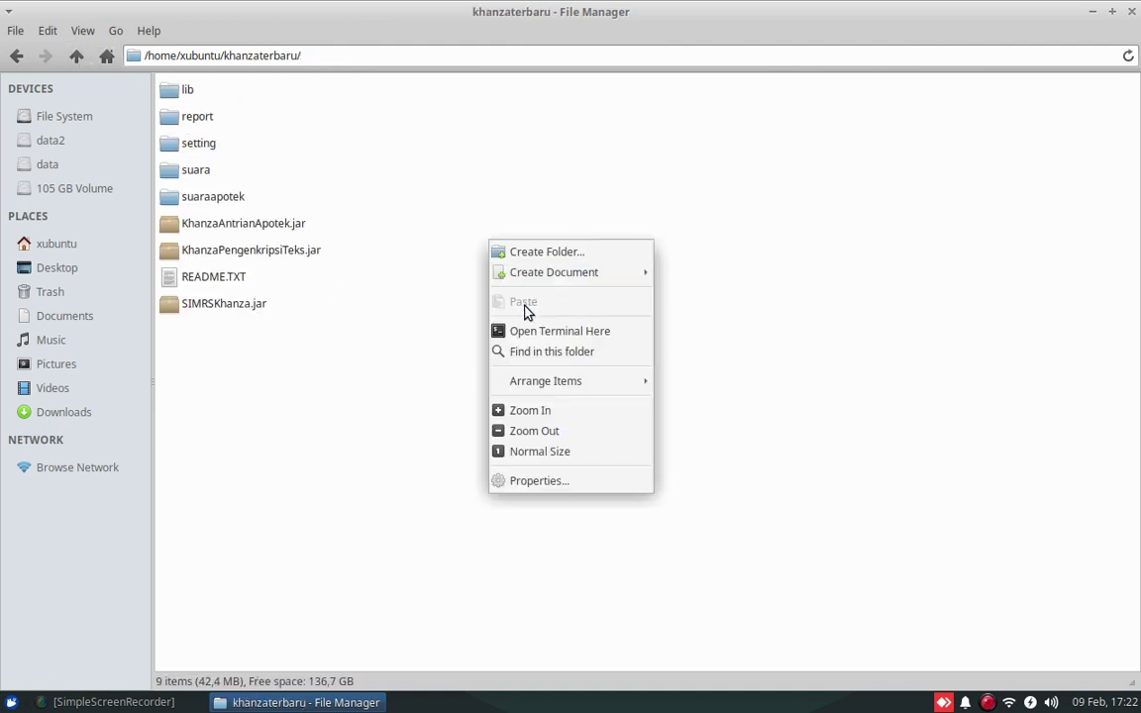
click(532, 332)
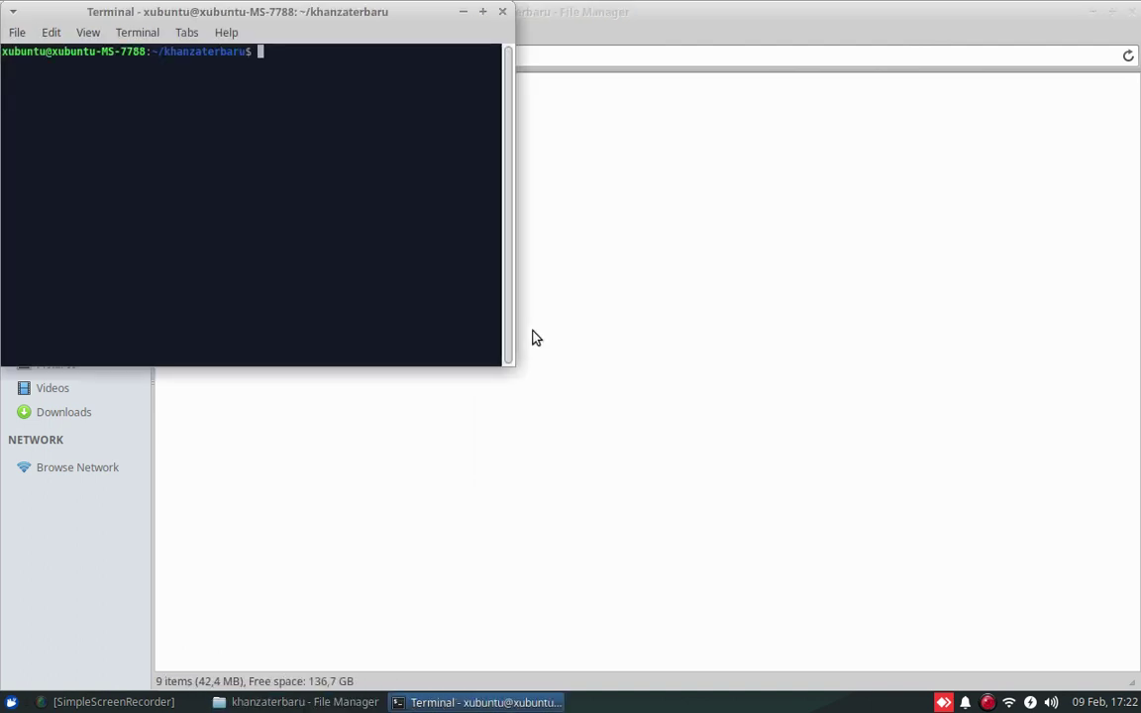
Run java -jar SIMRSKhanza.jar in the terminal and close File Manager
text(jacva)
key(BackSpace)
key(BackSpace)
key(BackSpace)
text(va -jar SIMRSKh)
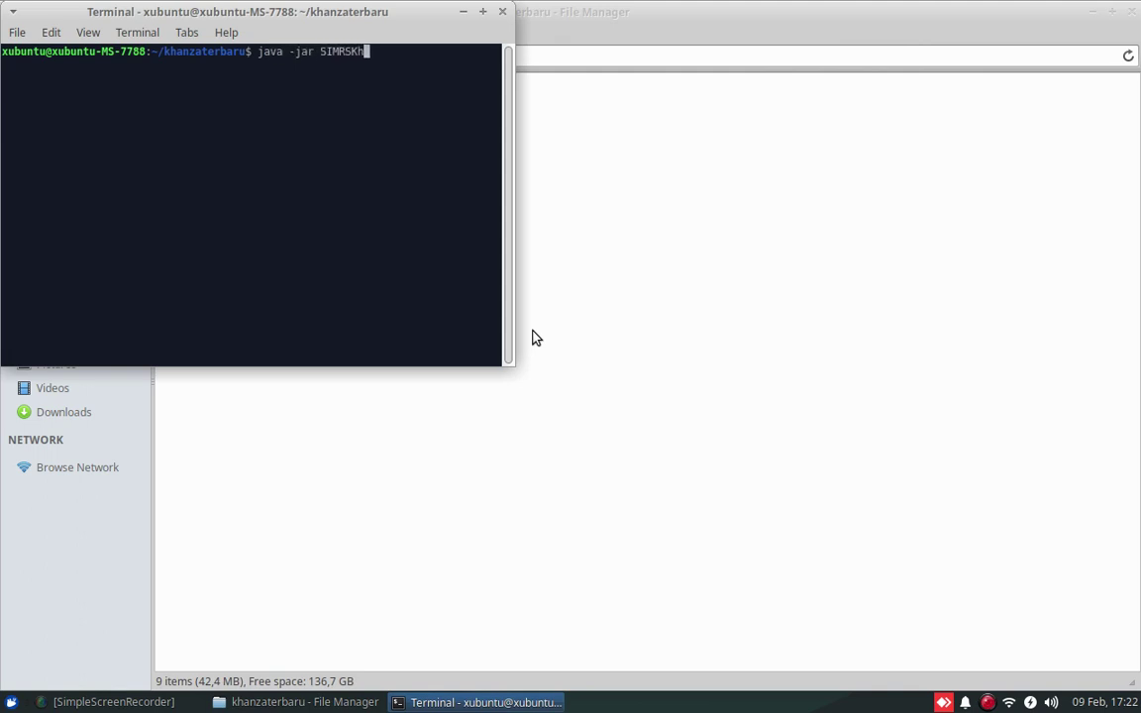
text(anza.jar)
key(Return)
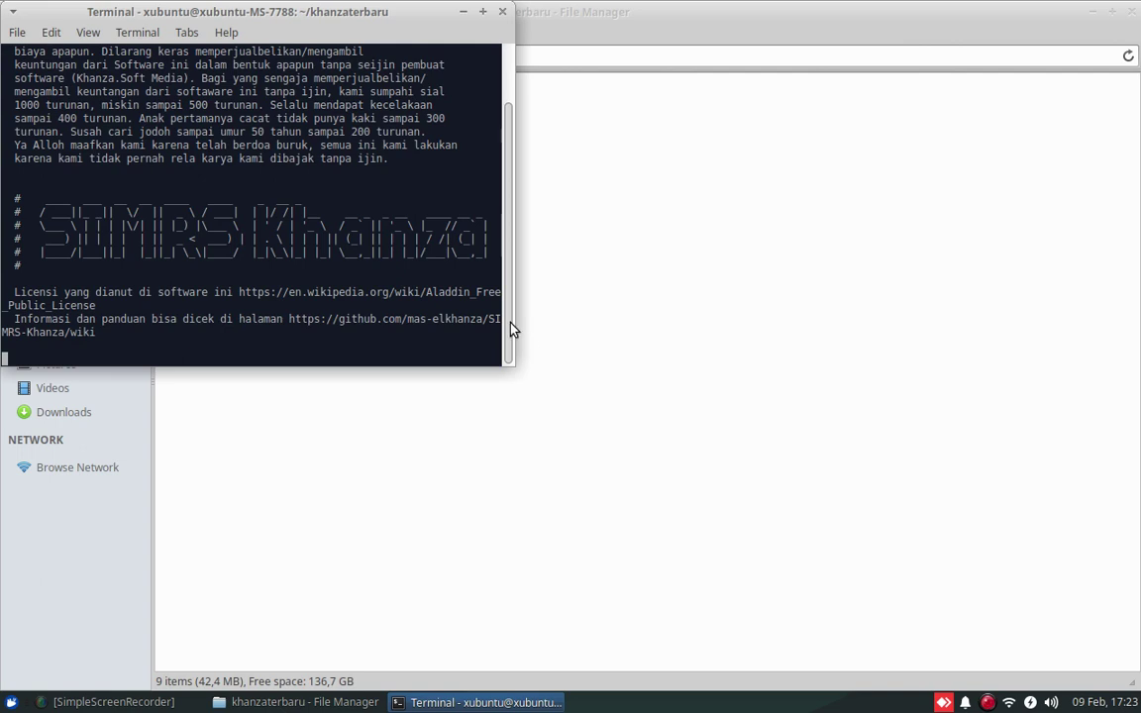
scroll(441, 248, up, 2)
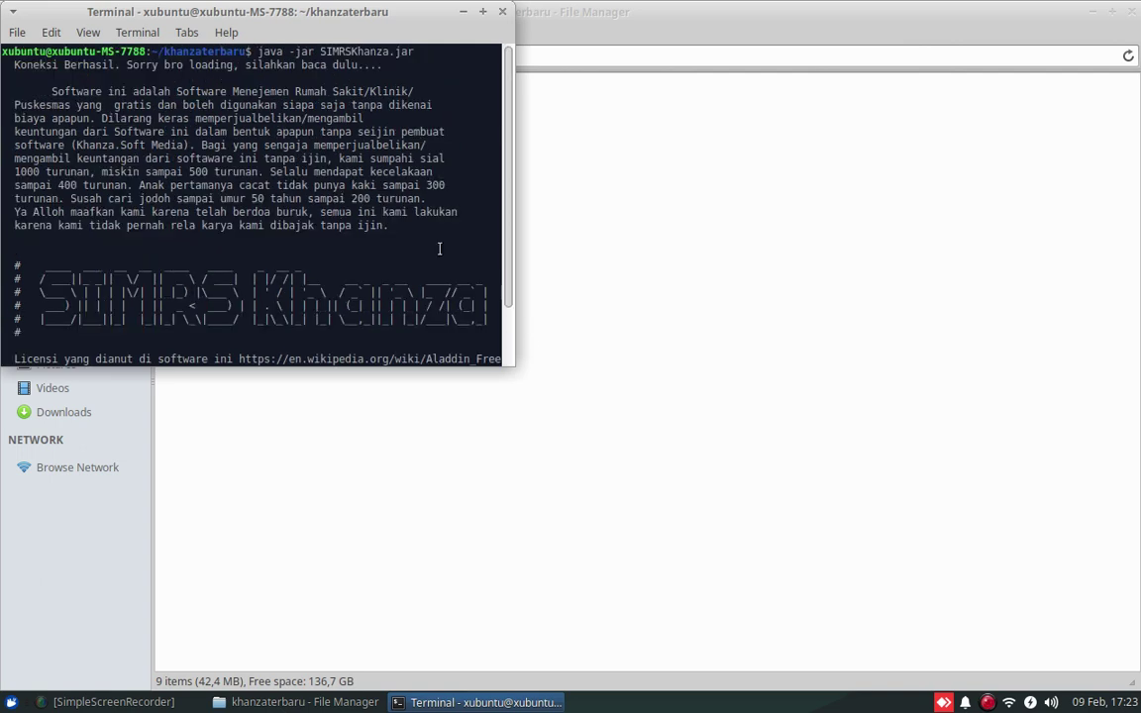
scroll(440, 247, down, 2)
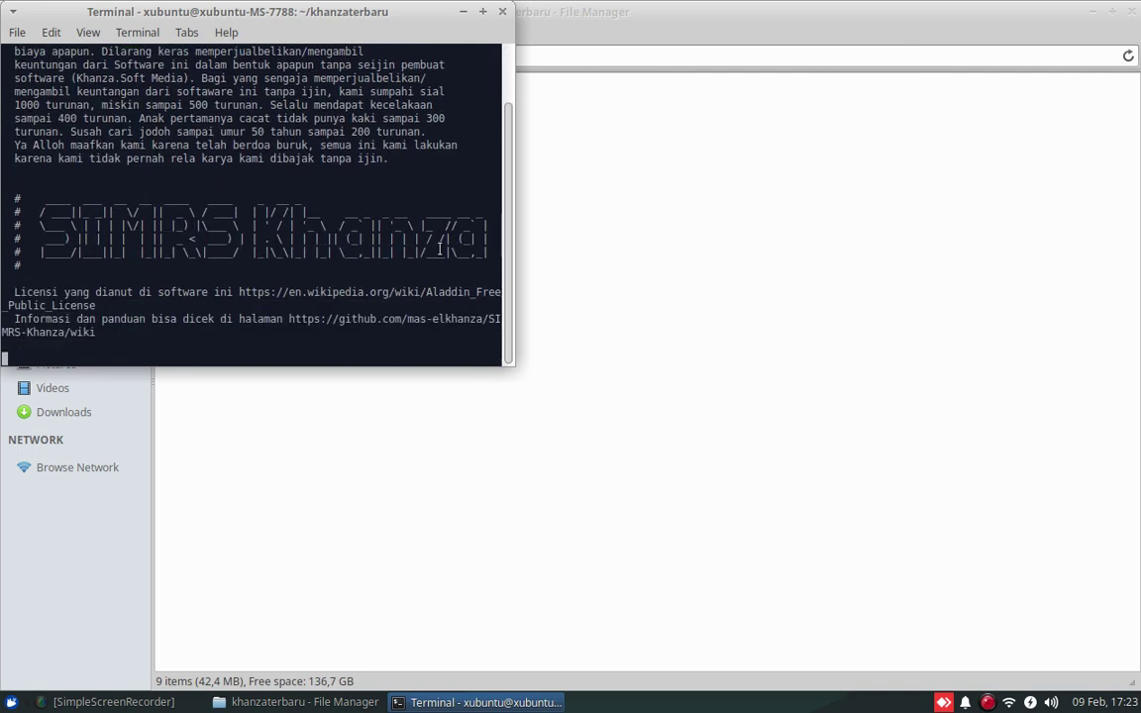
click(1128, 11)
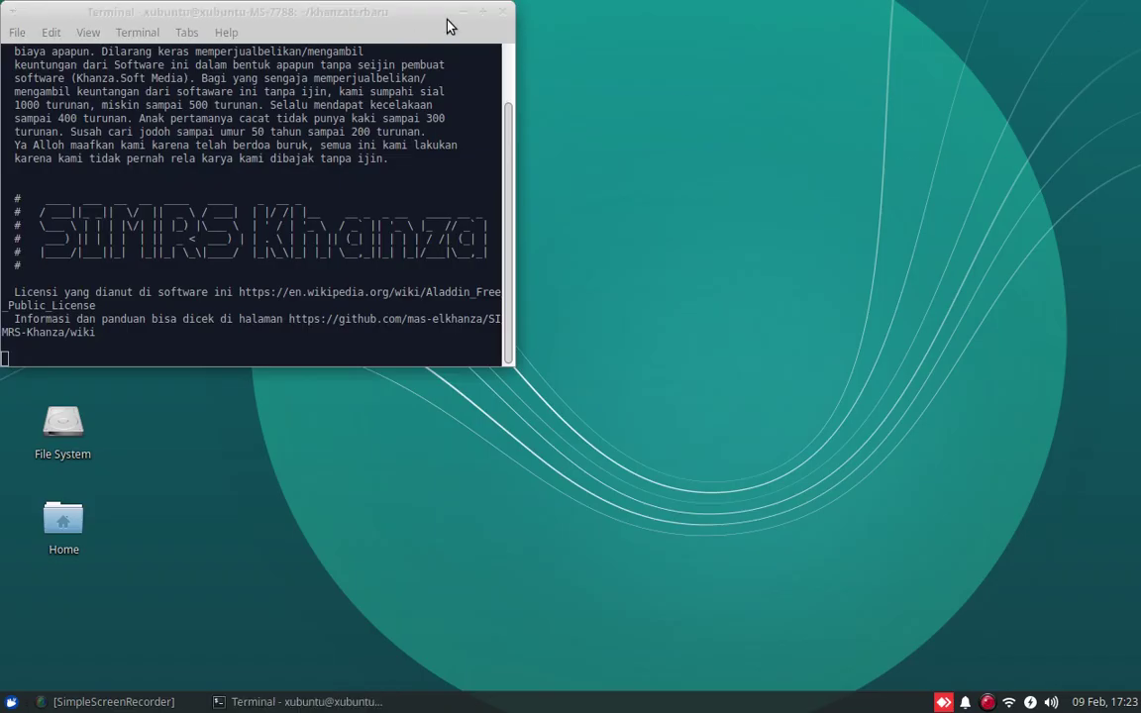
Log in to SIMRS Khanza with the administrator ID and password, then show the module menu
click(462, 14)
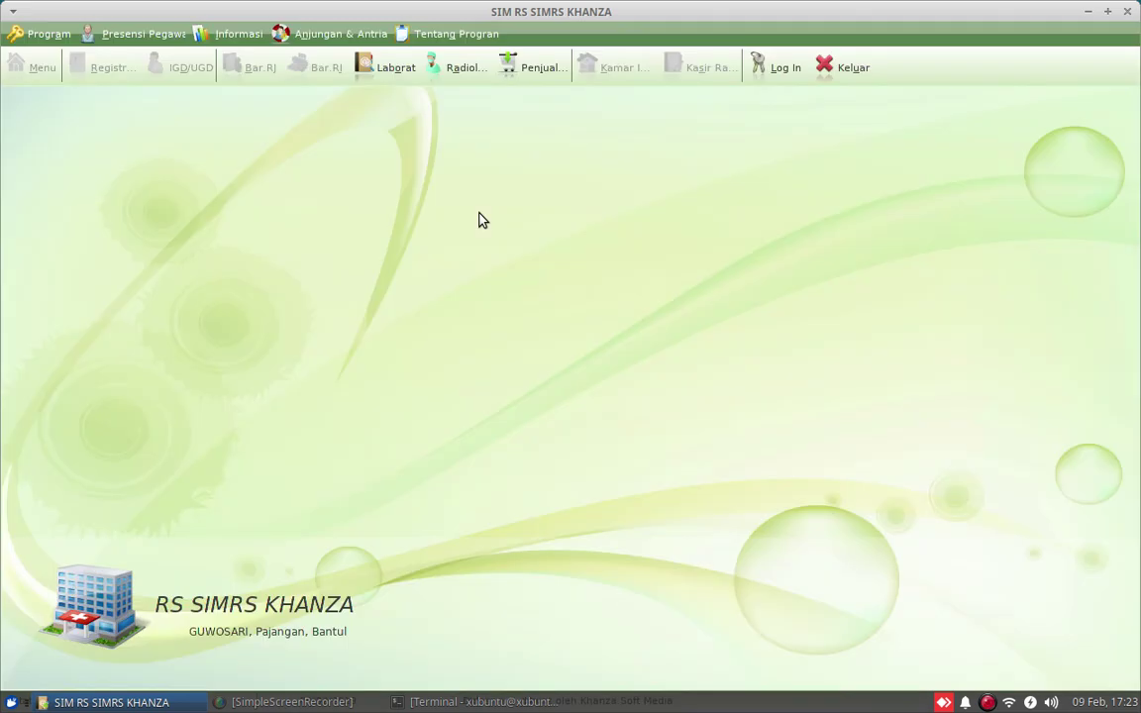
click(760, 78)
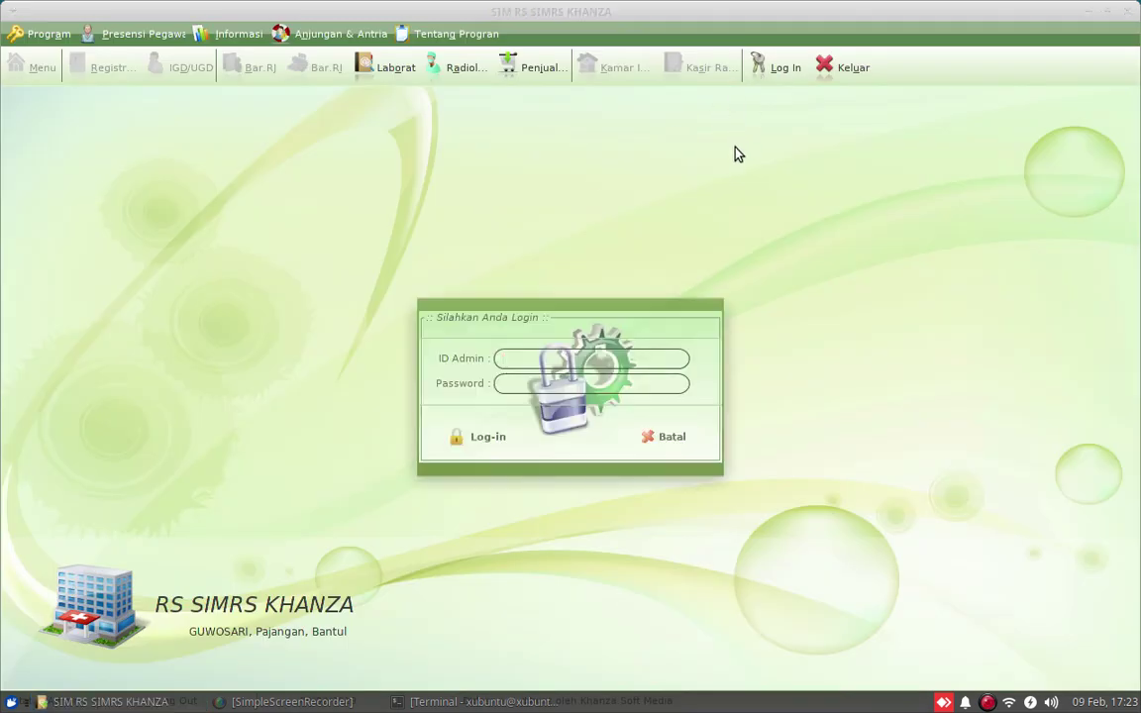
text(spv)
key(Tab)
text(server)
key(Return)
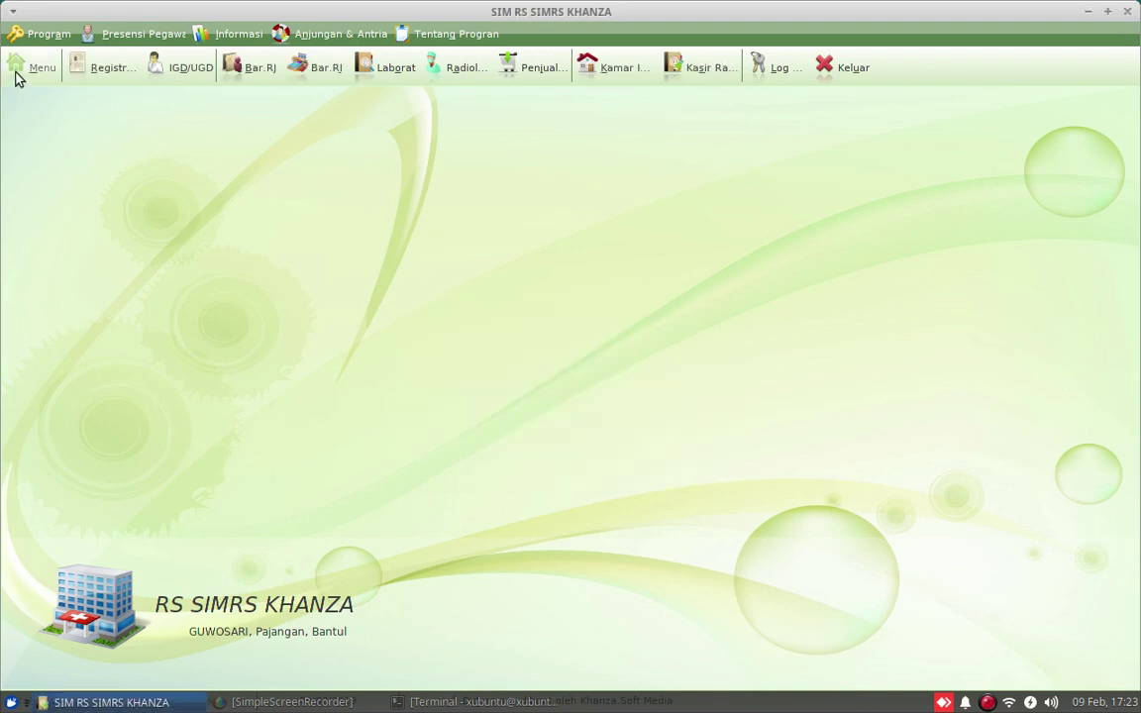
click(17, 71)
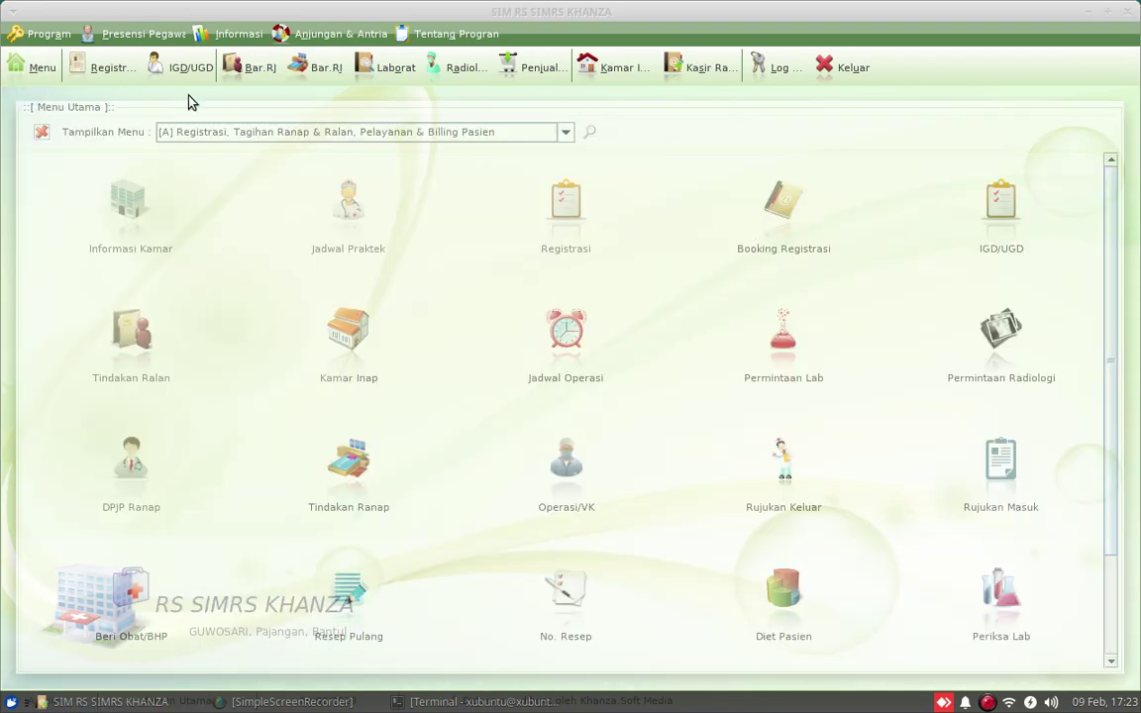
Filter the module menu by 'penerimaan' and open Penerimaan Obat & BHP
click(592, 134)
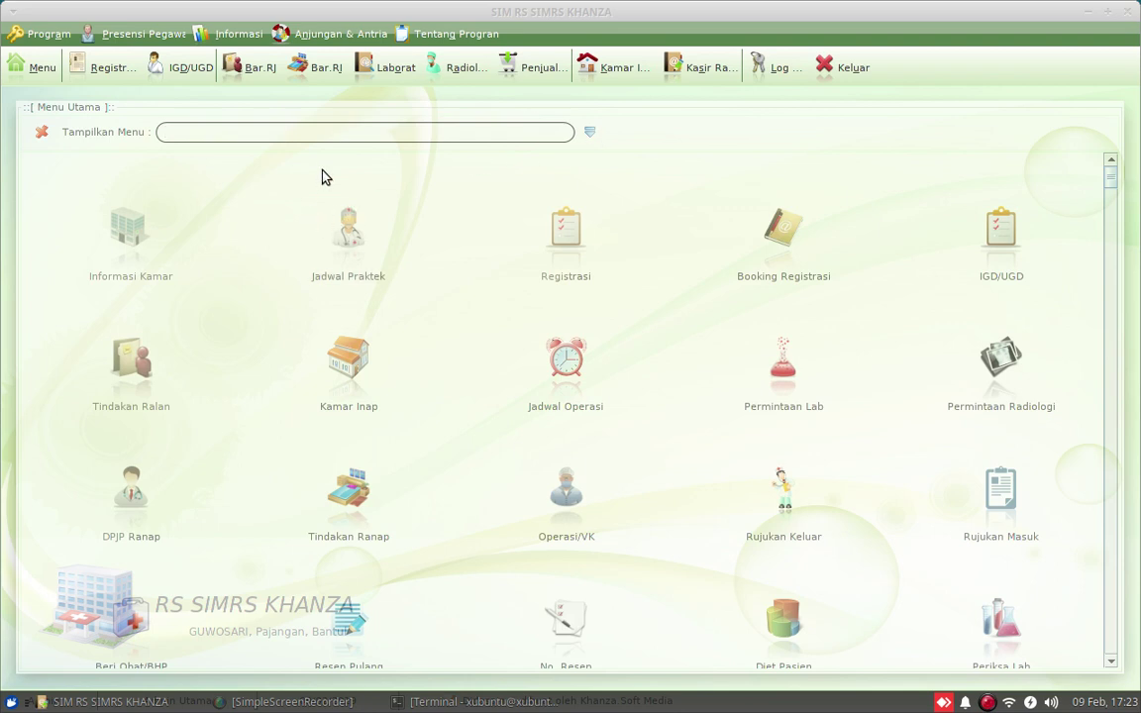
text(penerimaan)
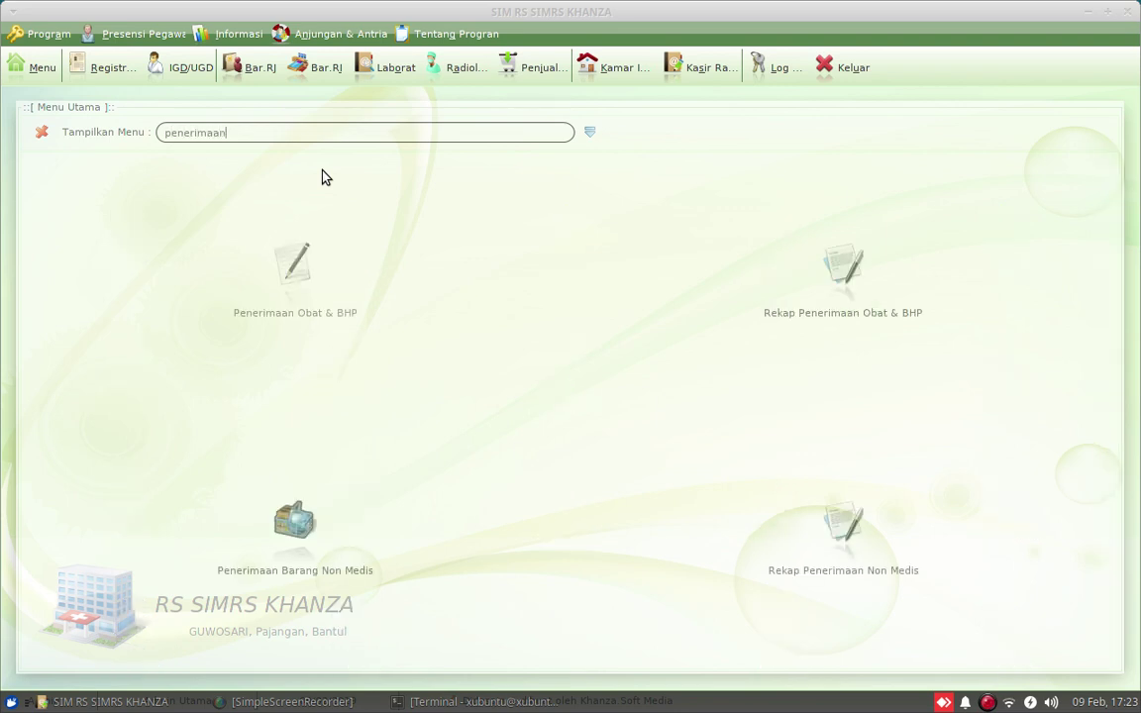
click(297, 263)
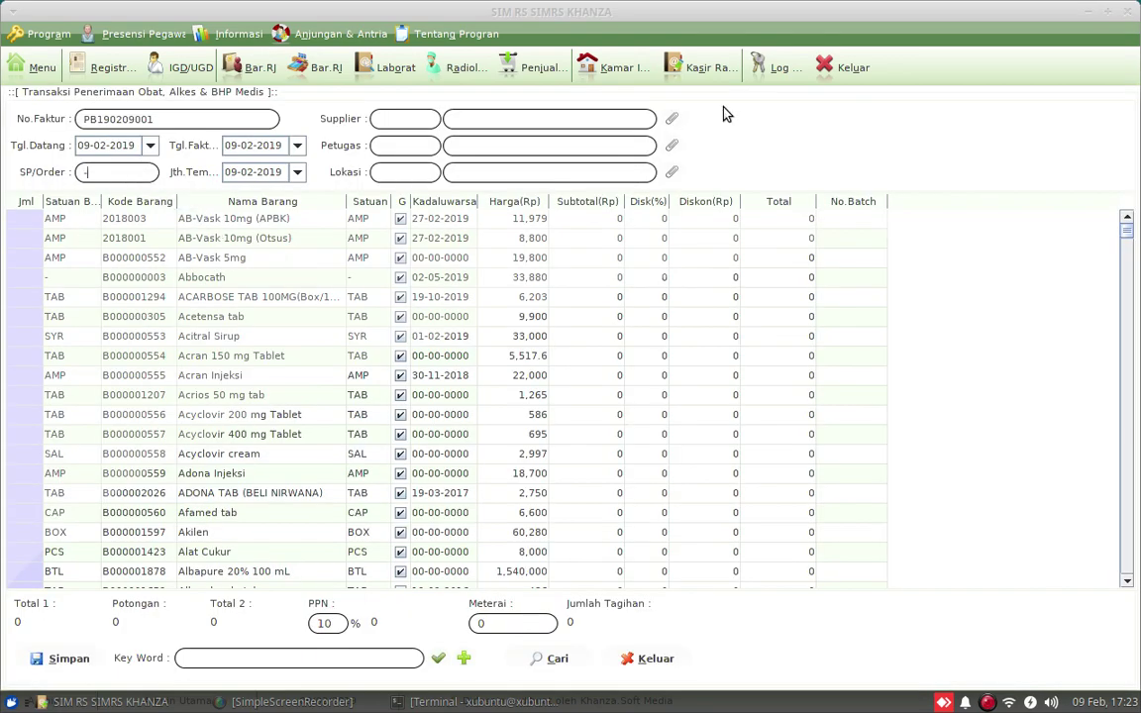
Set supplier APOTEK YAKIN, the receiving staff member and location Apotek on the receipt
click(671, 119)
double_click(139, 153)
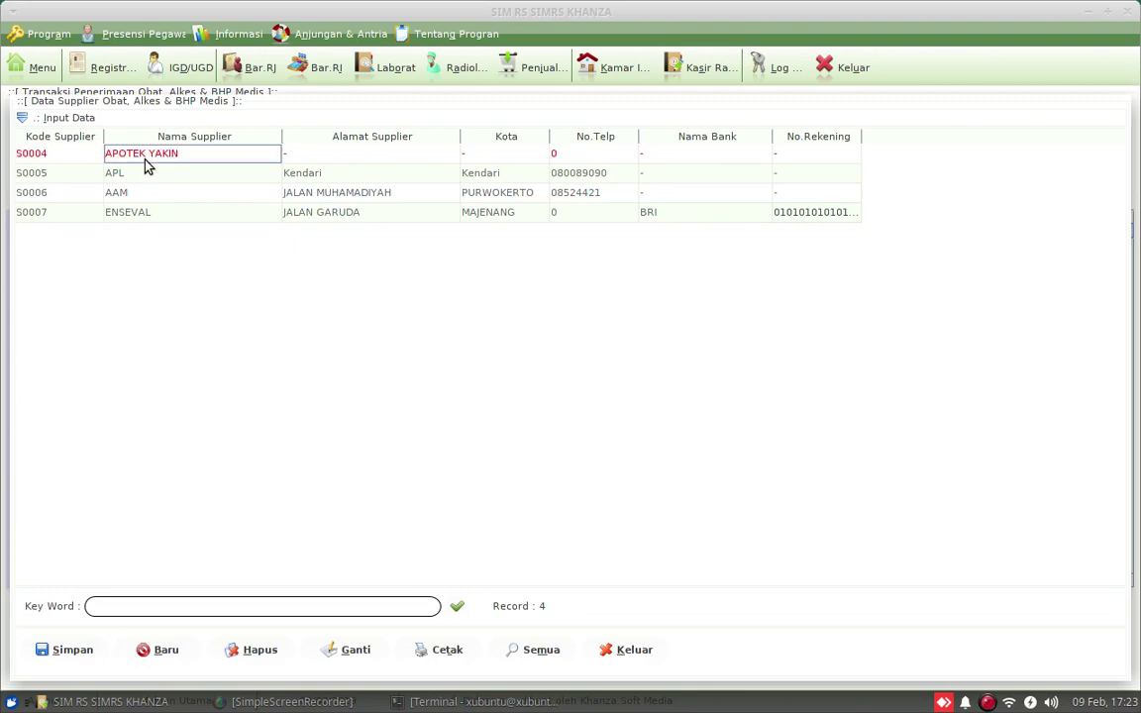
click(672, 145)
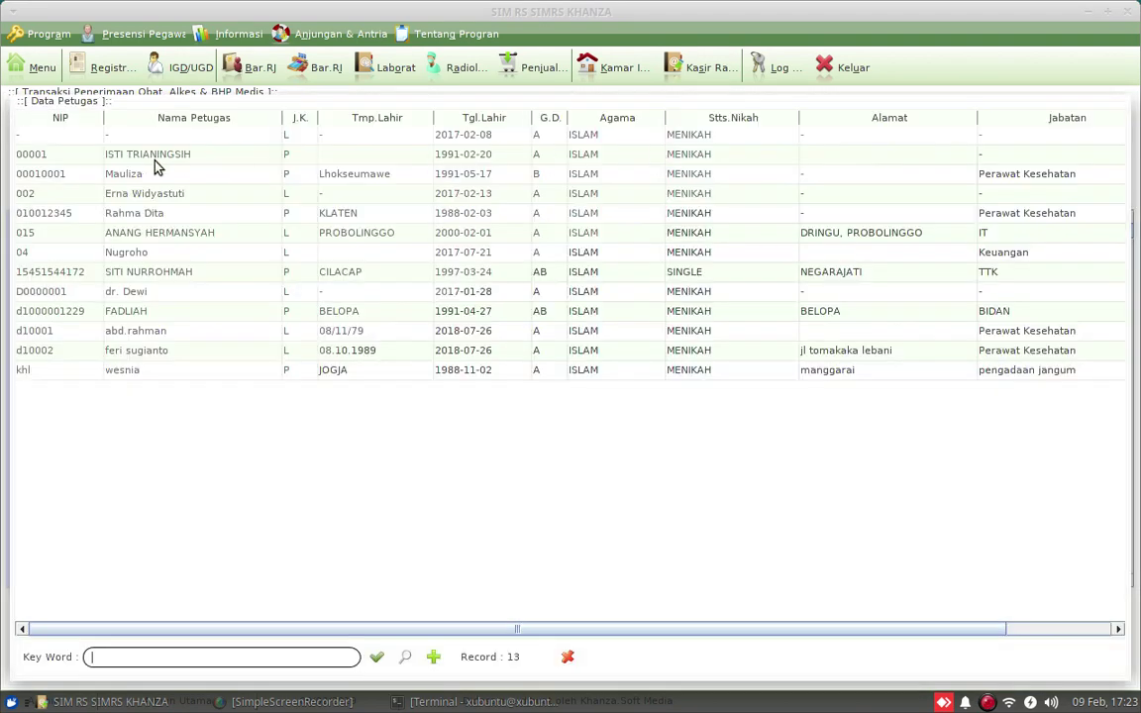
click(152, 158)
double_click(153, 159)
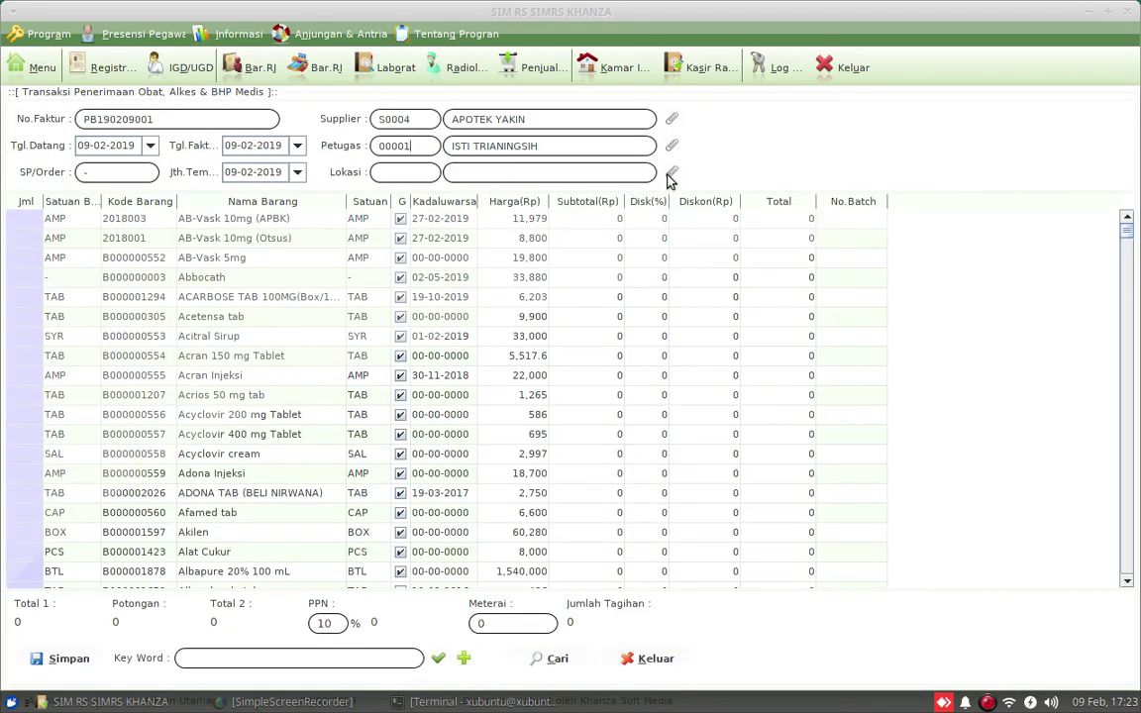
key(Up)
double_click(177, 150)
Filter the medicine list by the keyword 'amox'
click(325, 660)
text(amox)
key(Return)
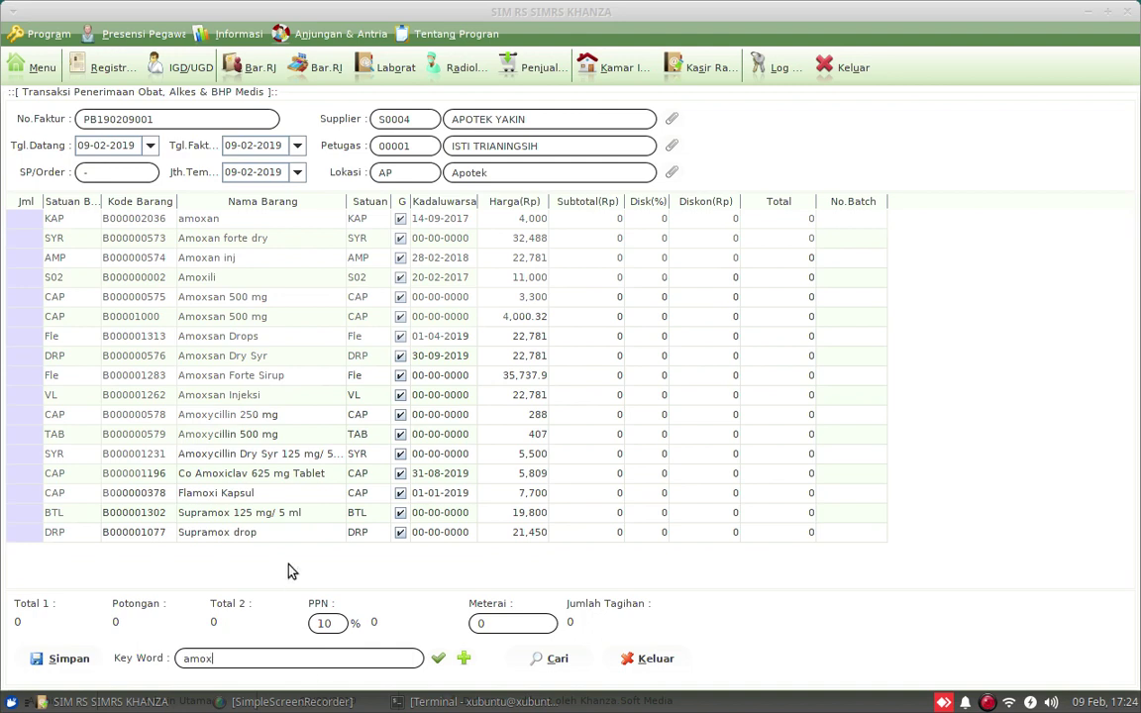
Give Amoxycillin 500 mg quantity 1000 and expiry date 01-01-2022
click(17, 438)
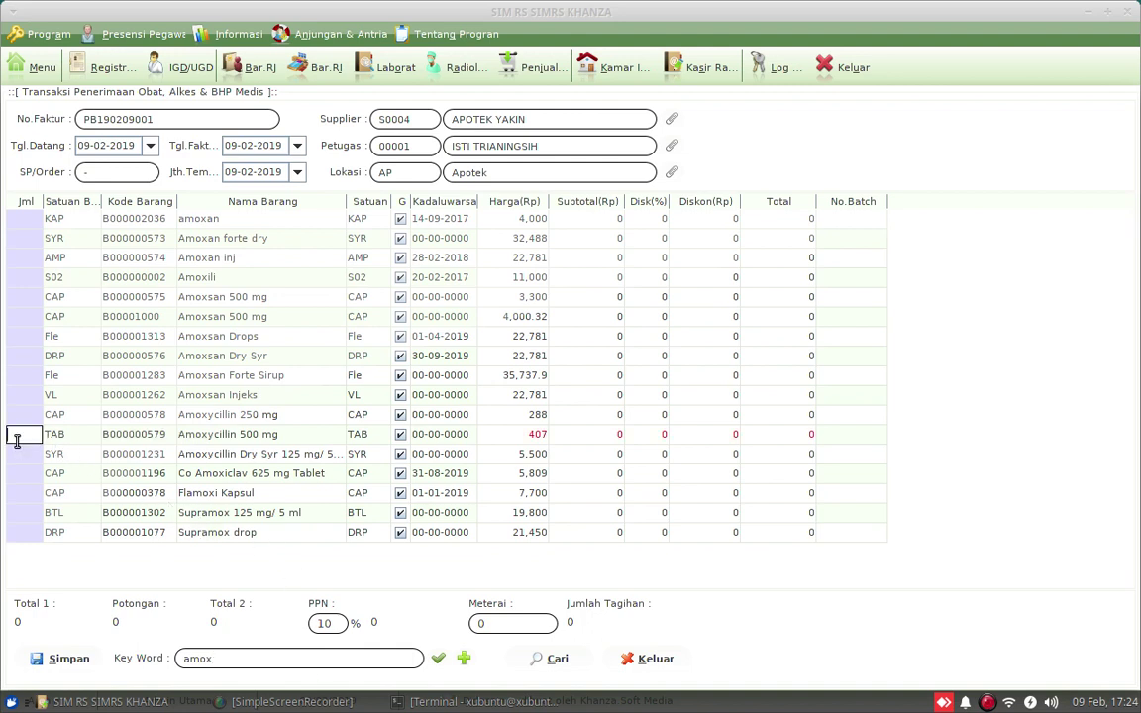
text(1000)
key(Return)
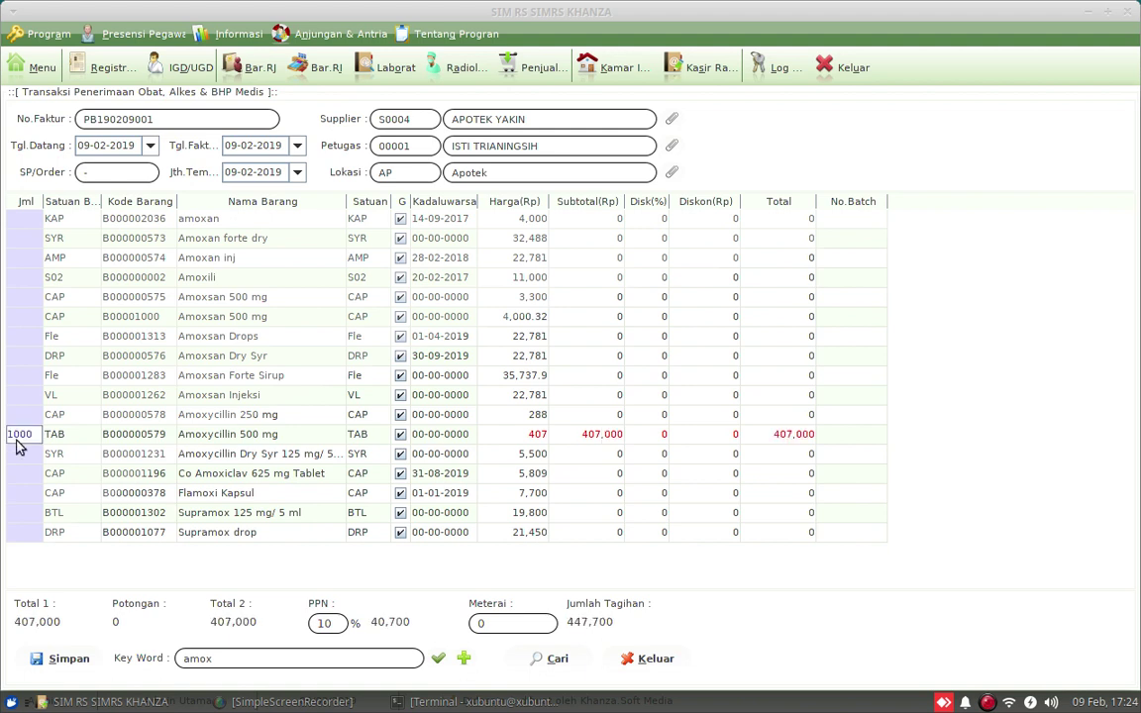
double_click(419, 434)
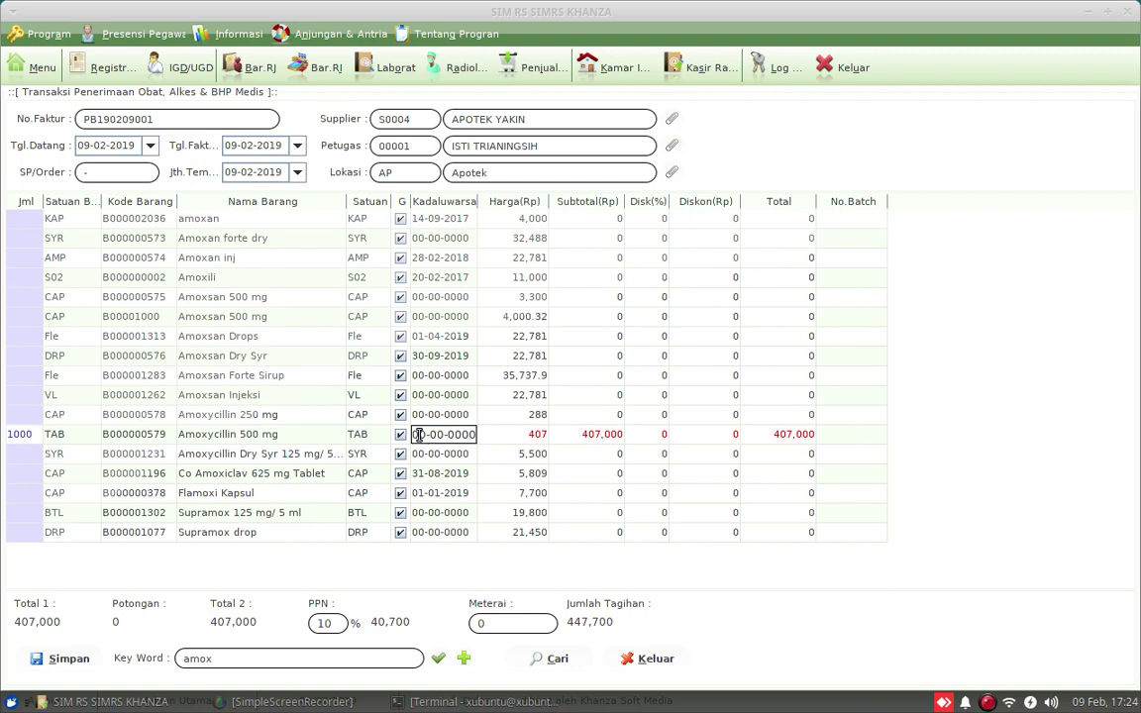
click(405, 434)
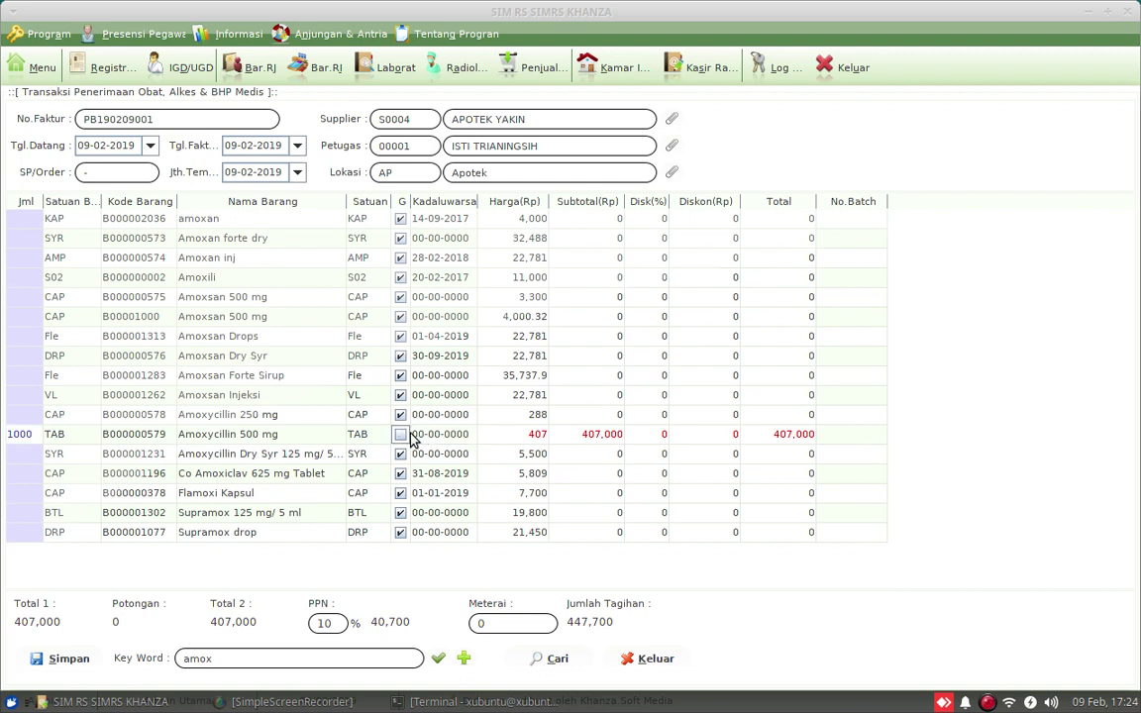
double_click(413, 440)
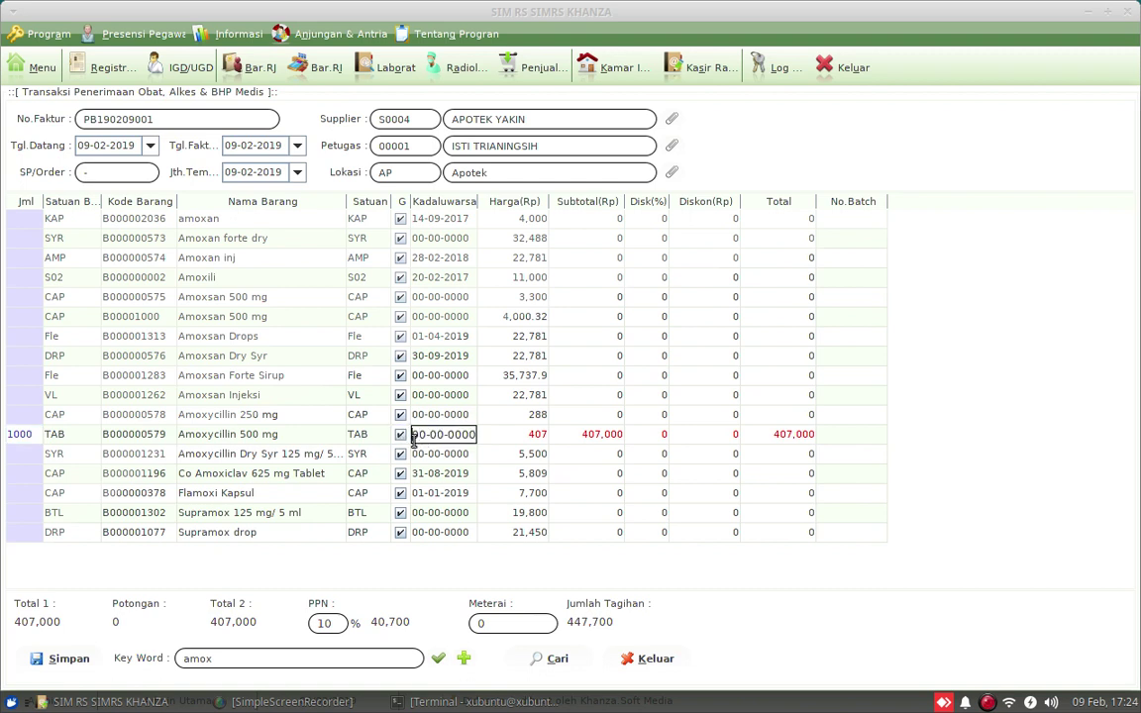
drag(413, 440, 493, 443)
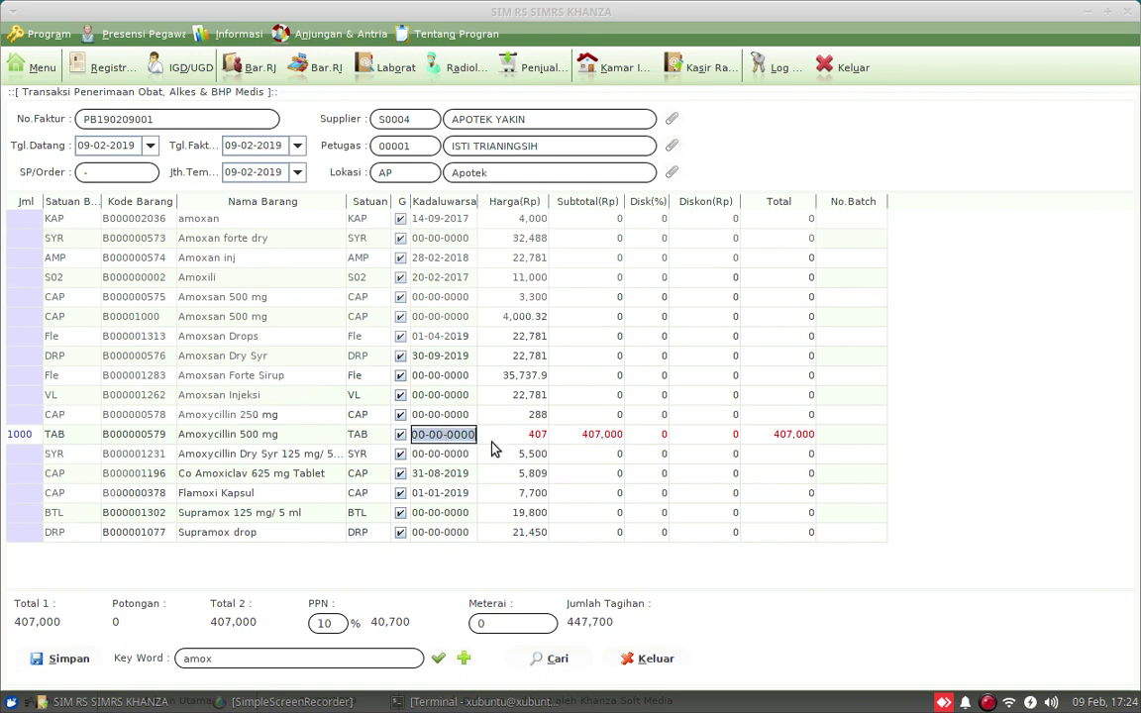
text(01-0)
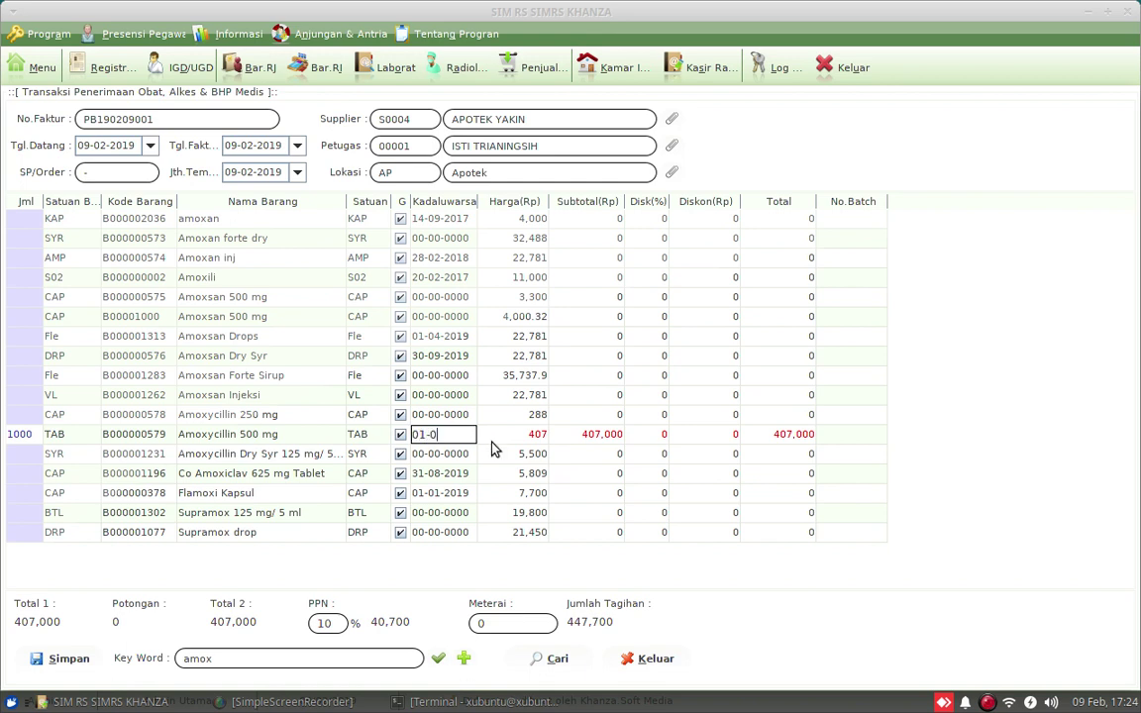
text(1-2022)
Enter batch number 125465898 for Amoxycillin 500 mg
double_click(832, 433)
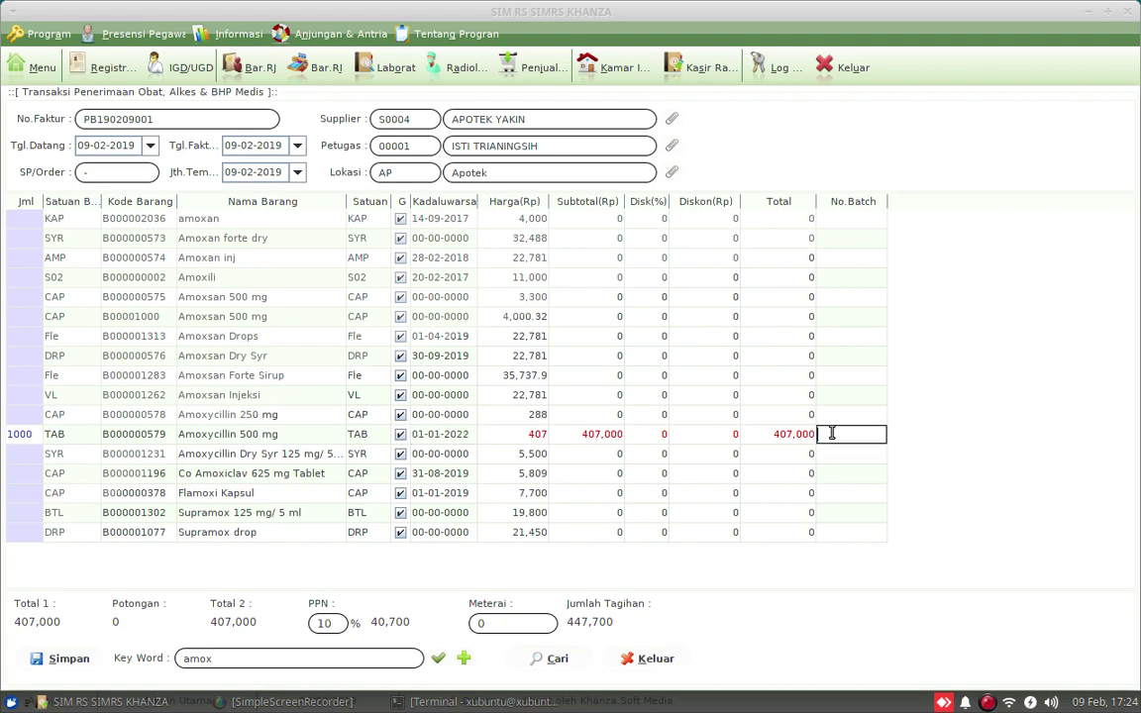
text(125465898)
key(Return)
click(807, 439)
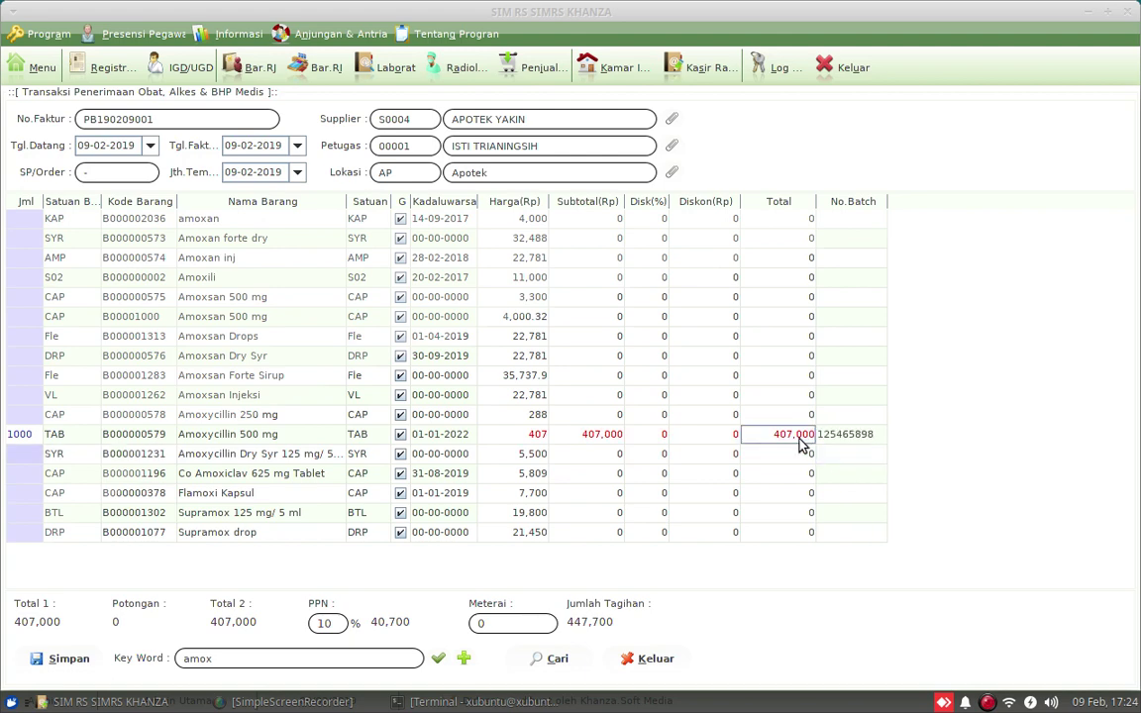
click(216, 657)
Search items for 'paracet' and enter quantity 1000 for Paracetamol 500 mg
text(parace)
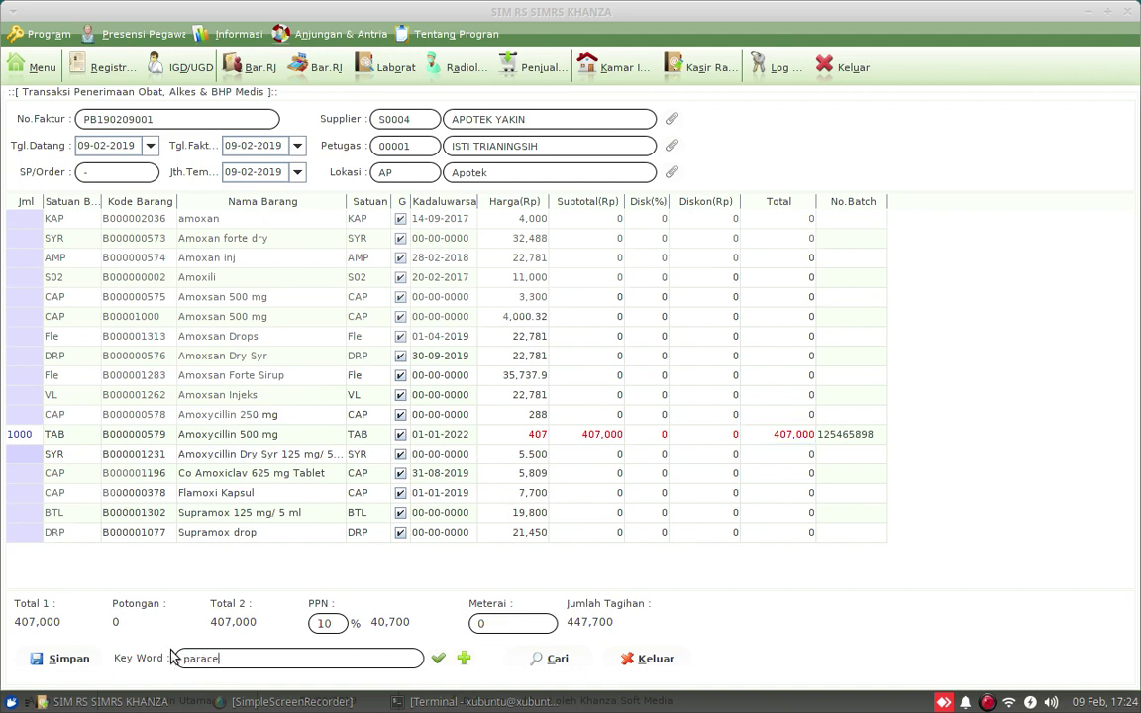
text(t)
click(438, 660)
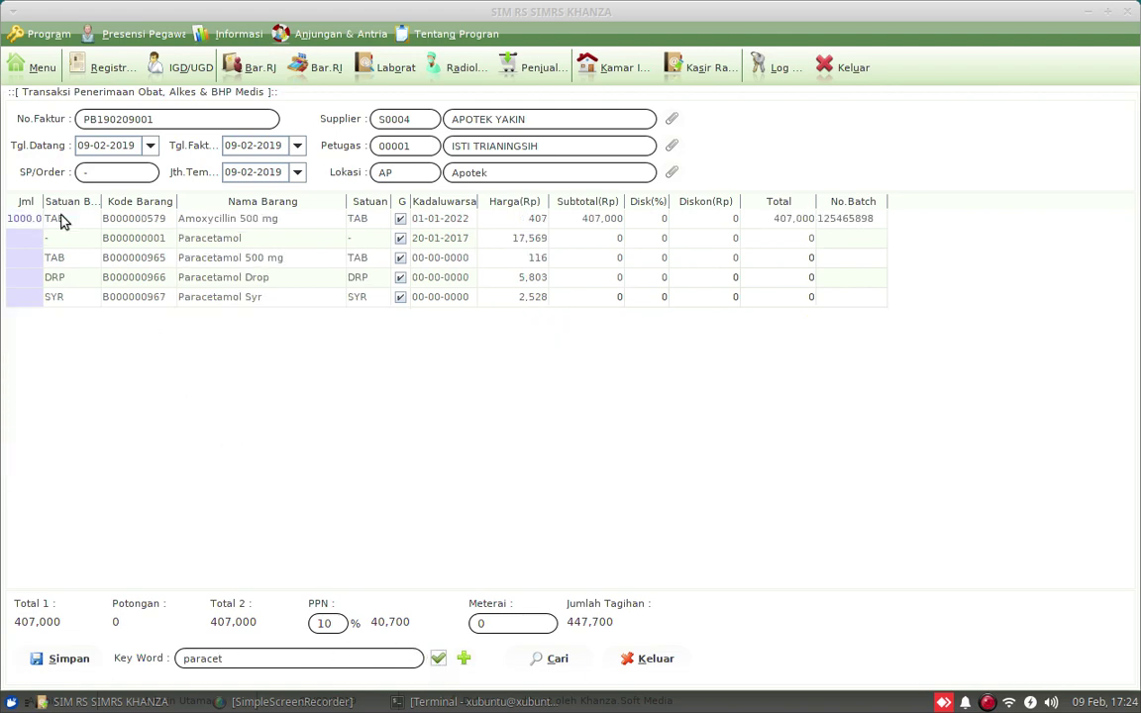
double_click(32, 257)
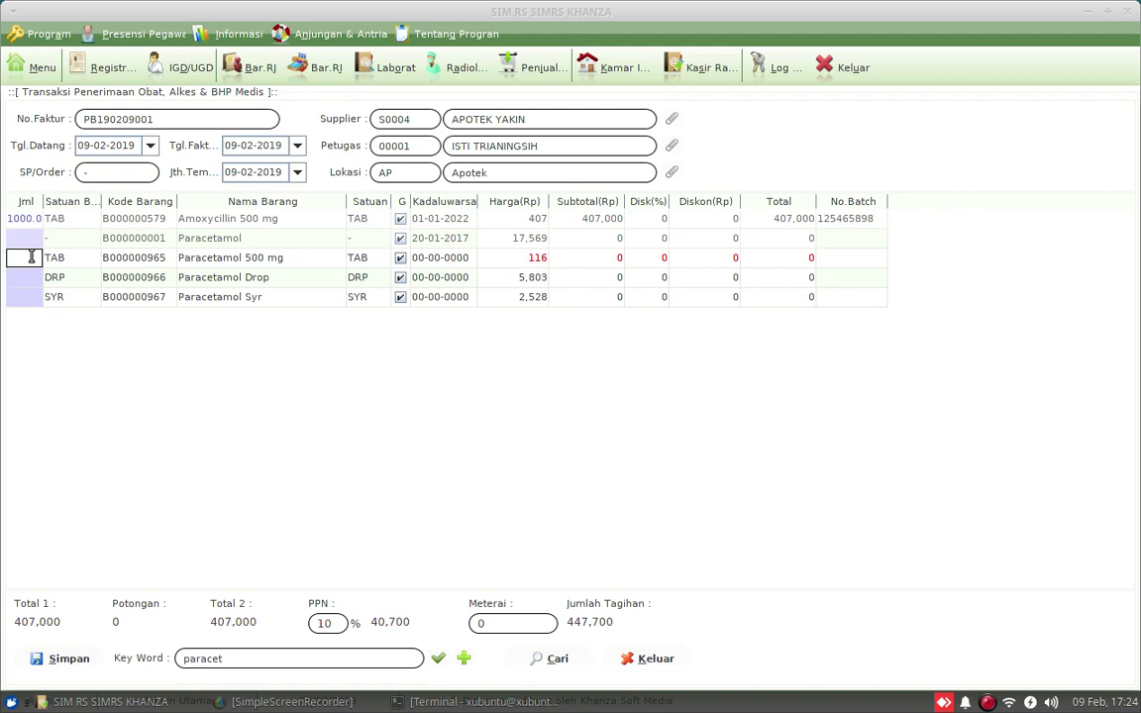
text(1000)
key(Return)
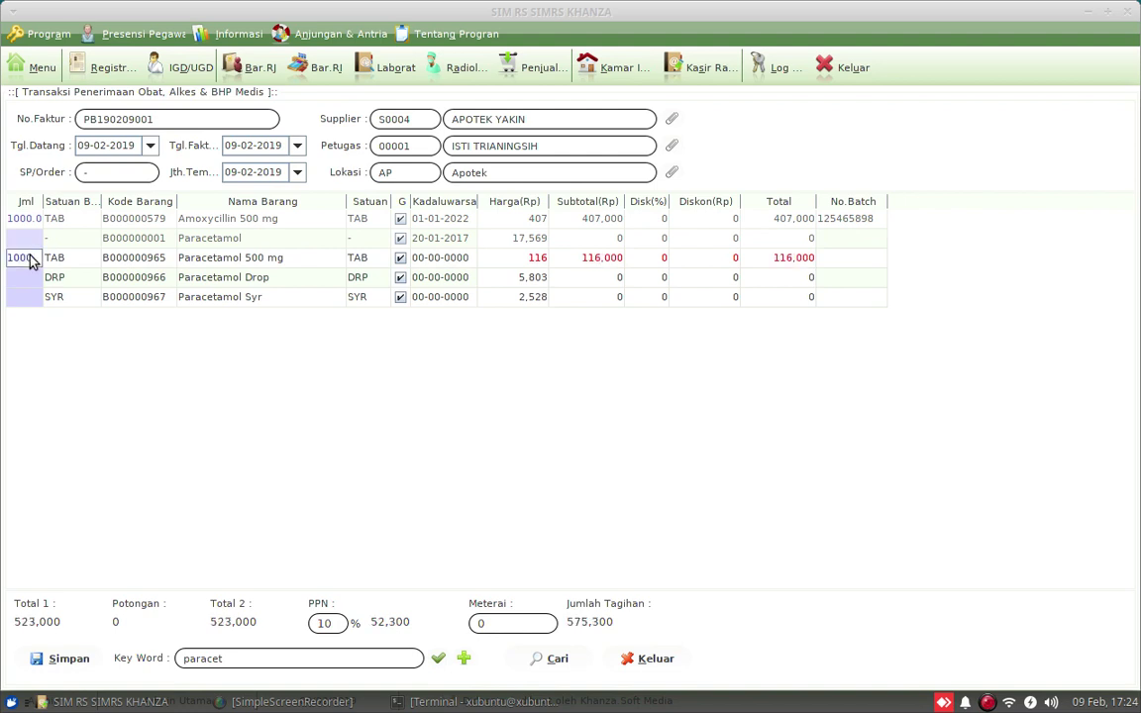
Set Paracetamol 500 mg expiry to 01-01-2022 and batch number to 78945
double_click(440, 259)
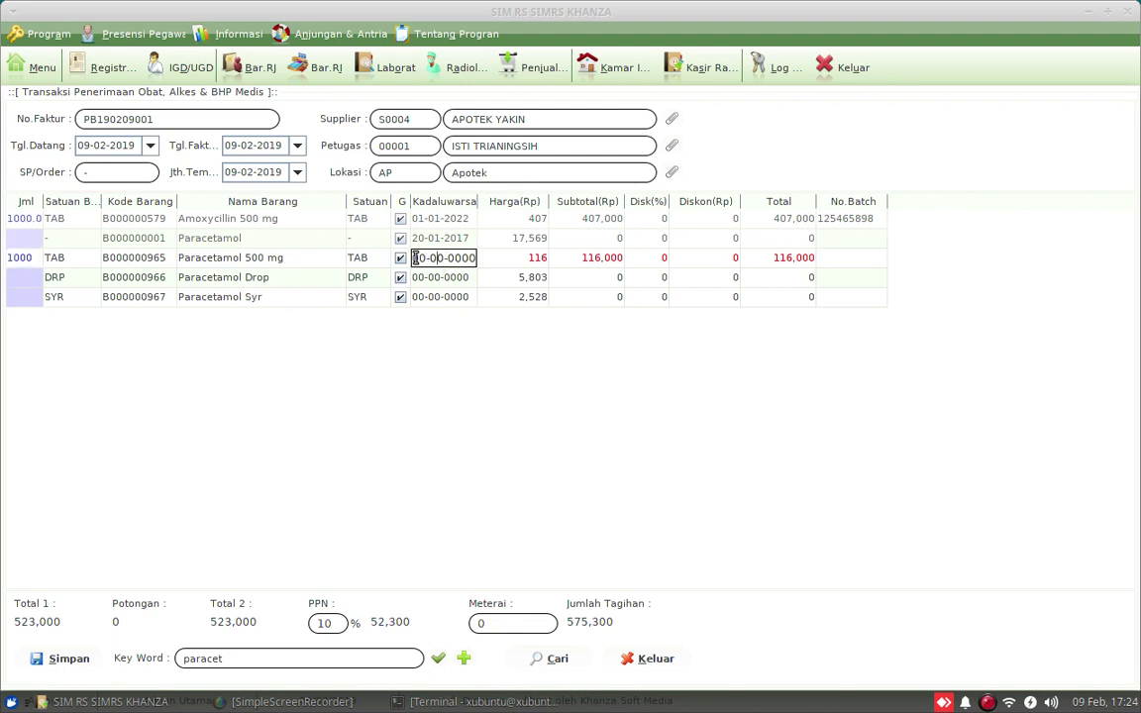
drag(415, 258, 492, 258)
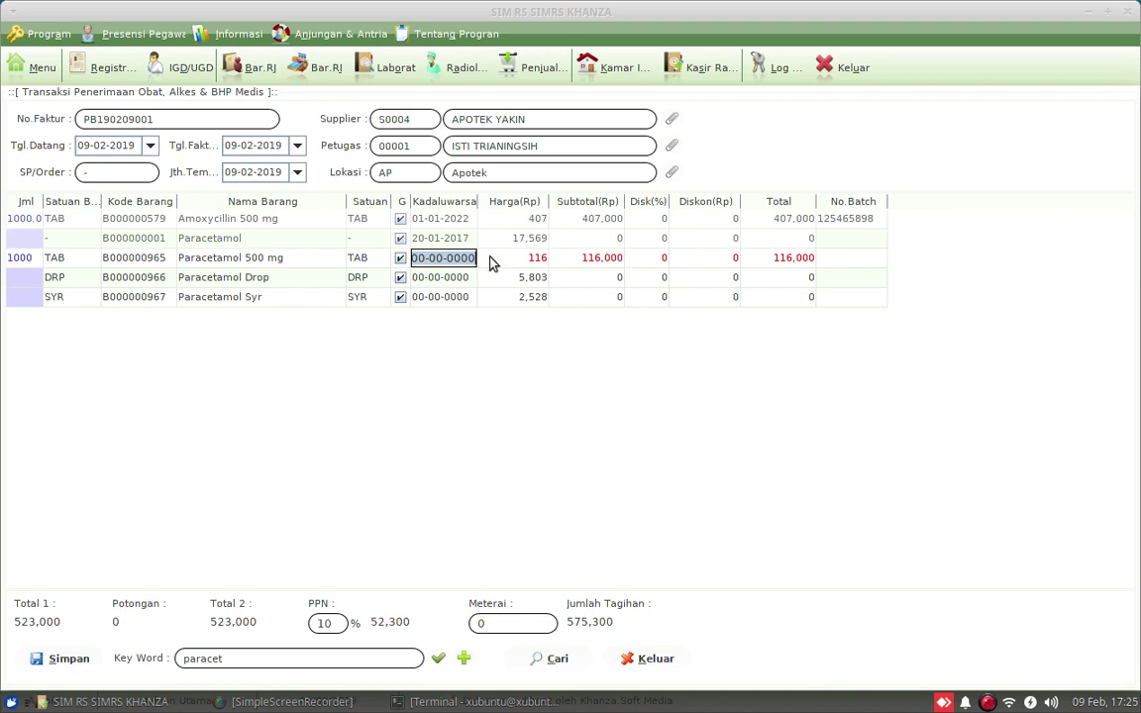
text(01-01)
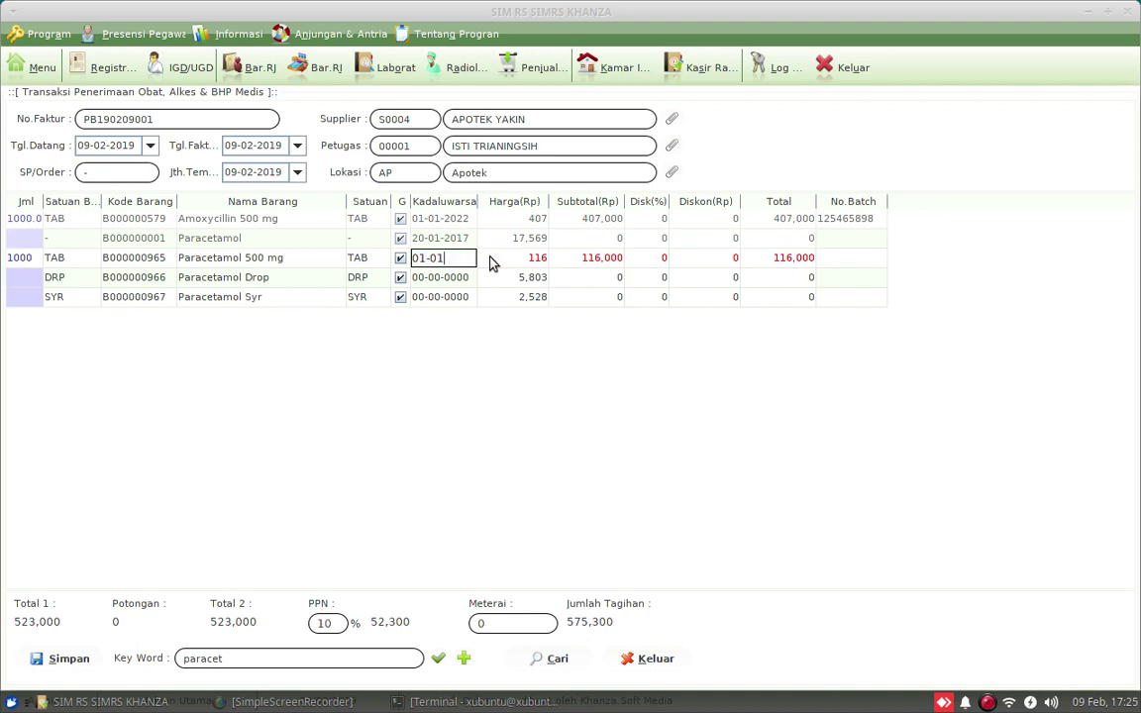
text(-2022)
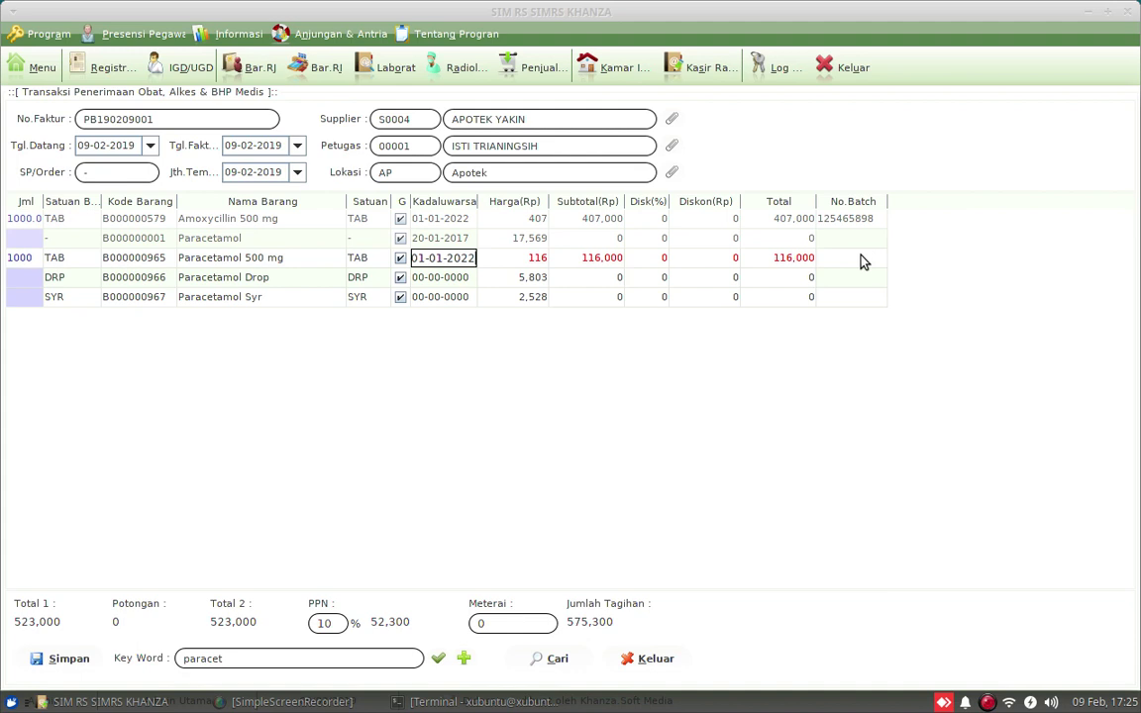
click(861, 257)
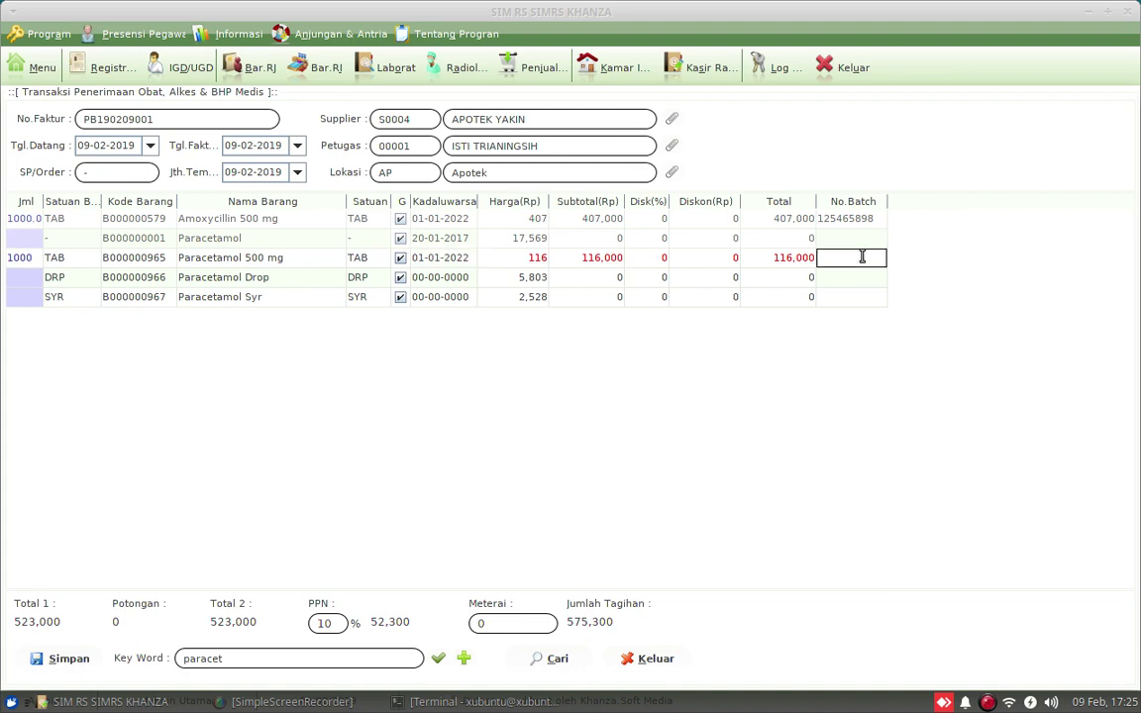
text(78945)
Save and confirm the medicine receipt, close the form, and open today's registrations
click(56, 672)
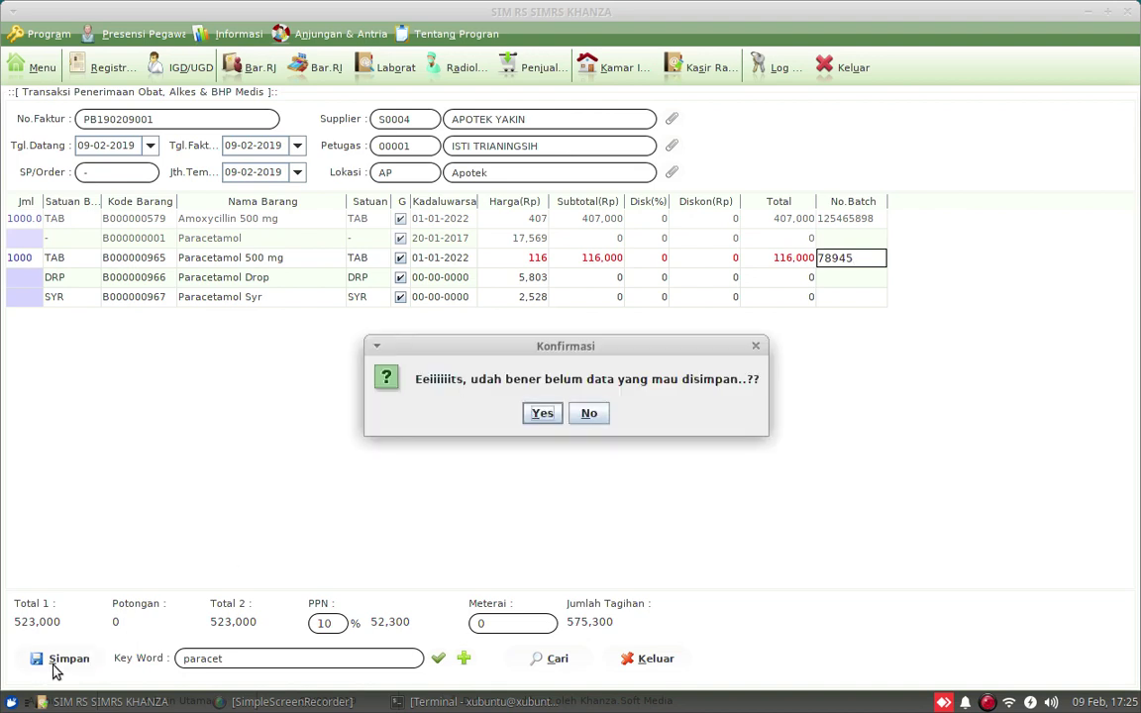
click(535, 416)
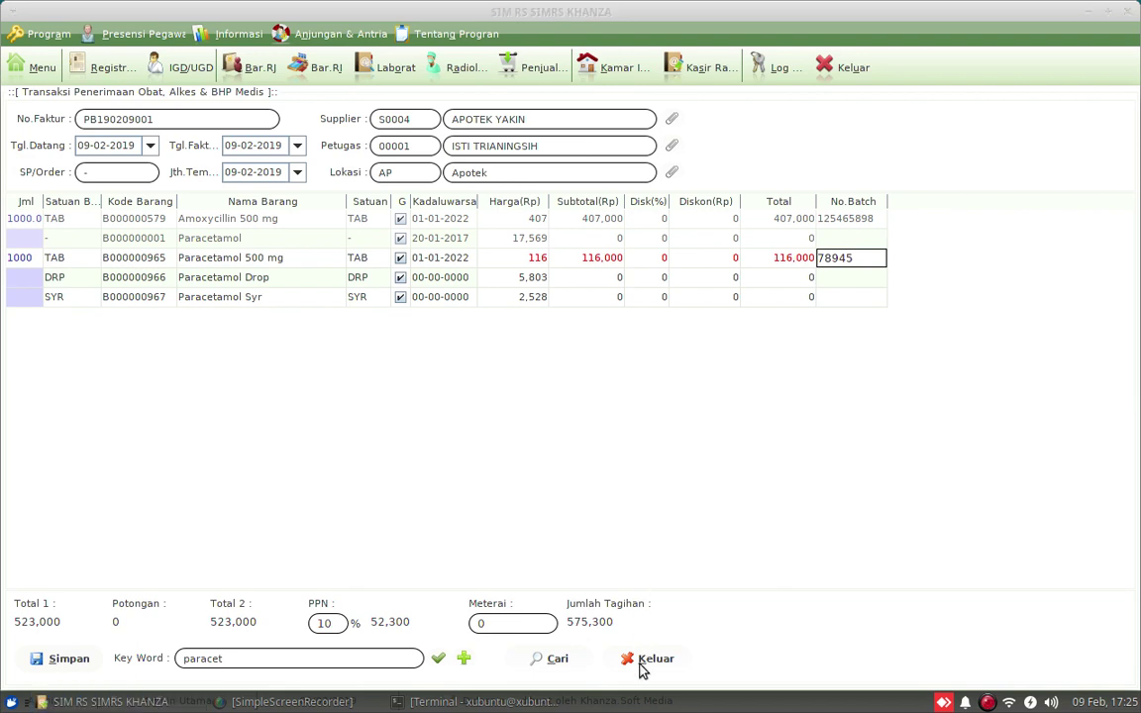
click(634, 659)
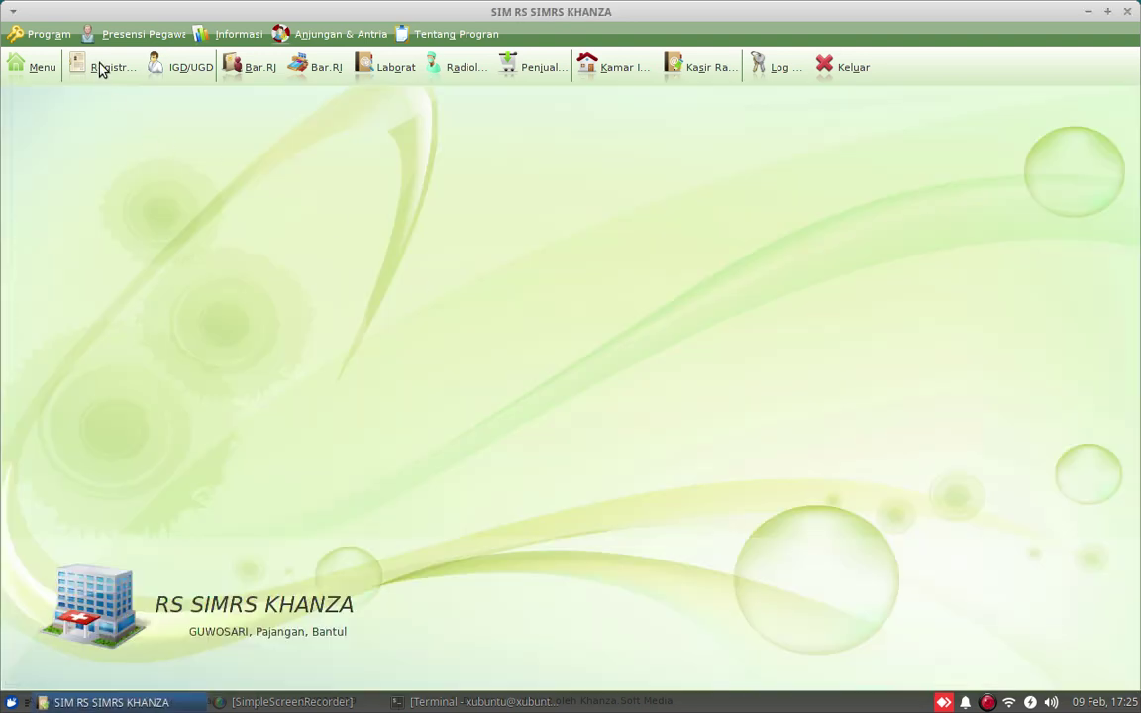
click(99, 69)
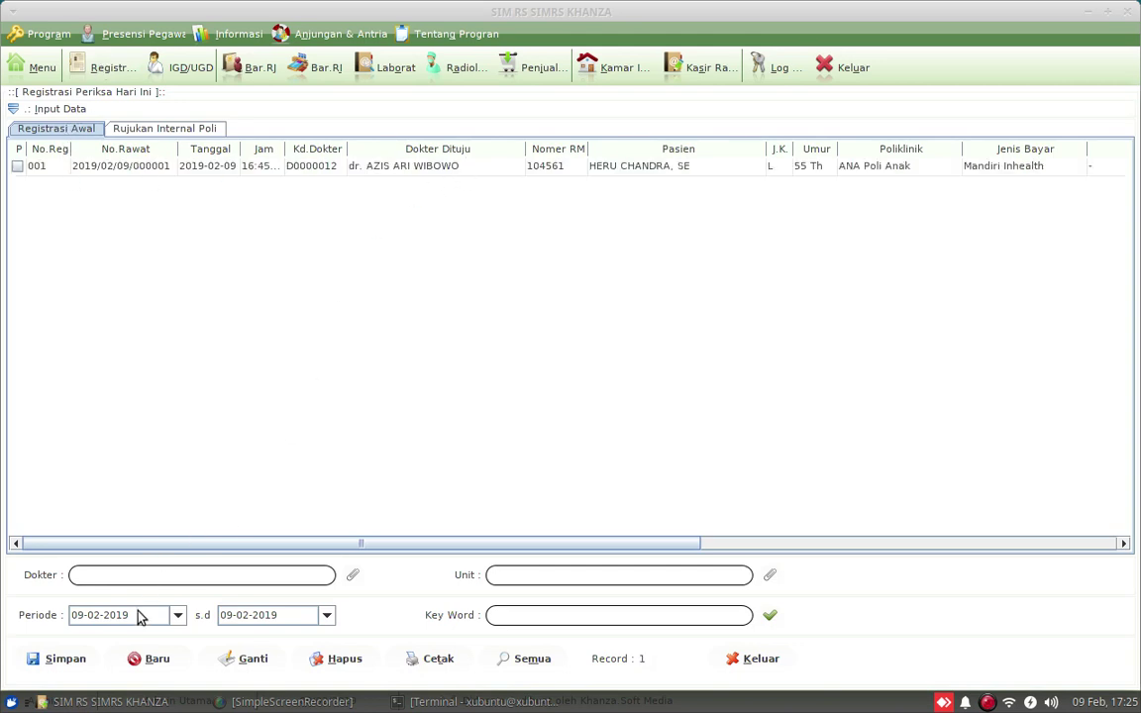
Open Obat > Pemberian Obat/BHP for the patient's registration row
click(397, 167)
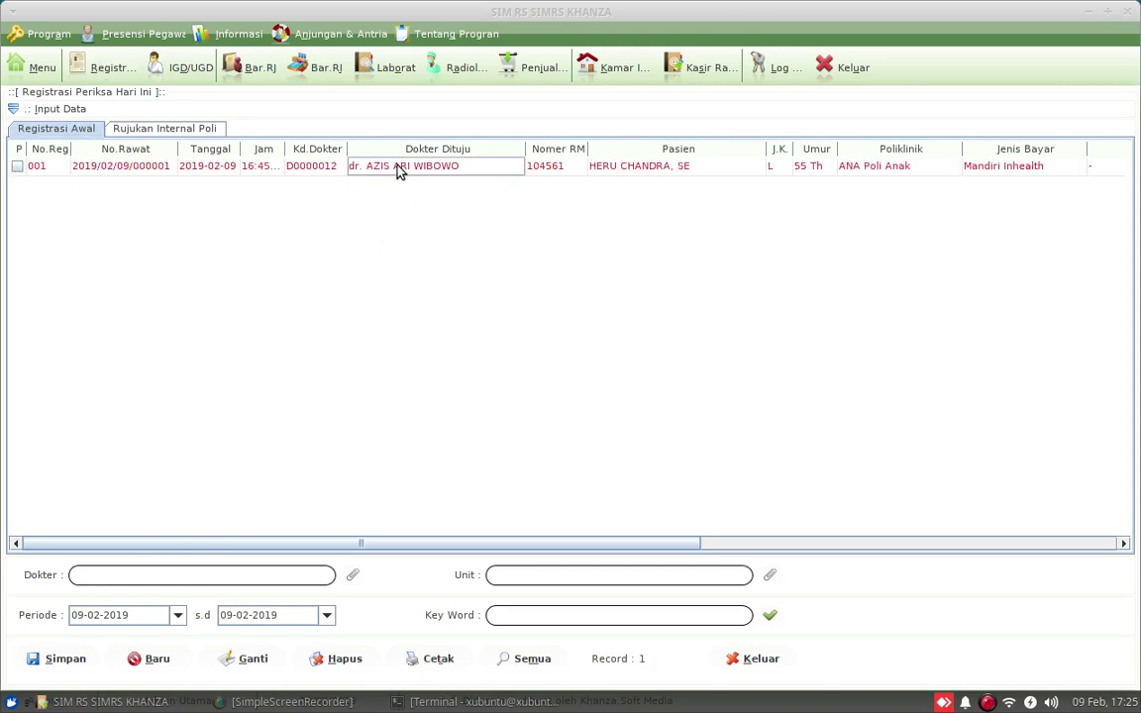
right_click(398, 168)
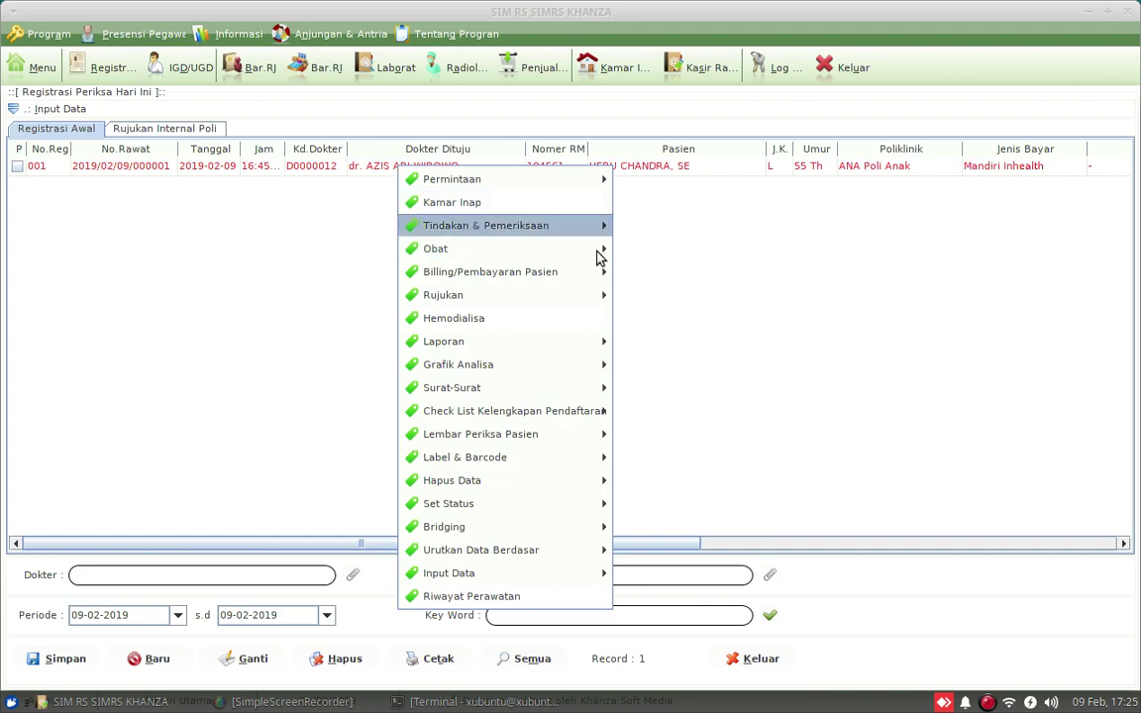
mouse_move(616, 255)
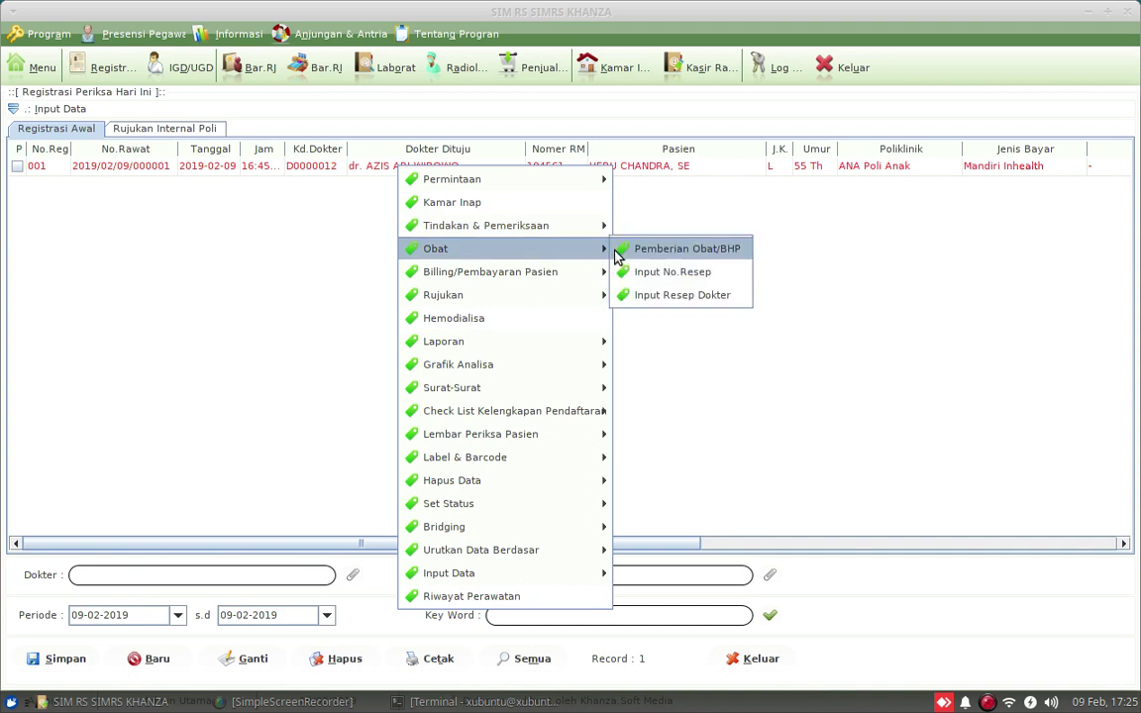
click(616, 253)
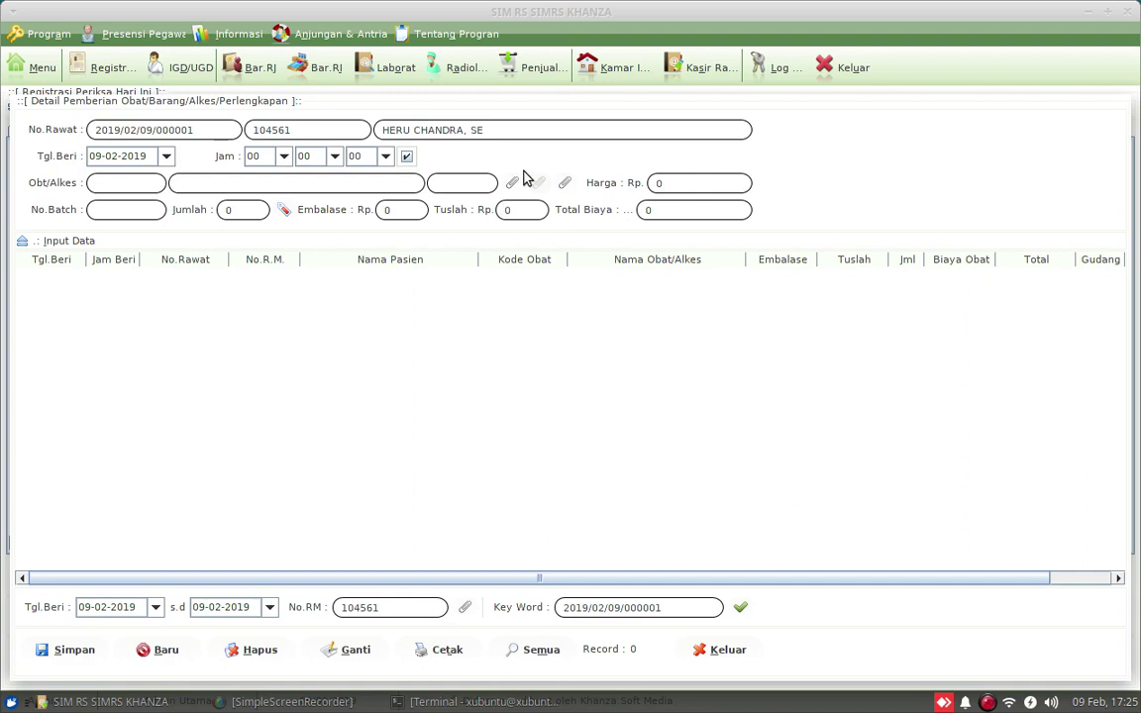
From the drug list, enter a quantity of 10 for Amoxycillin 500 mg
click(514, 184)
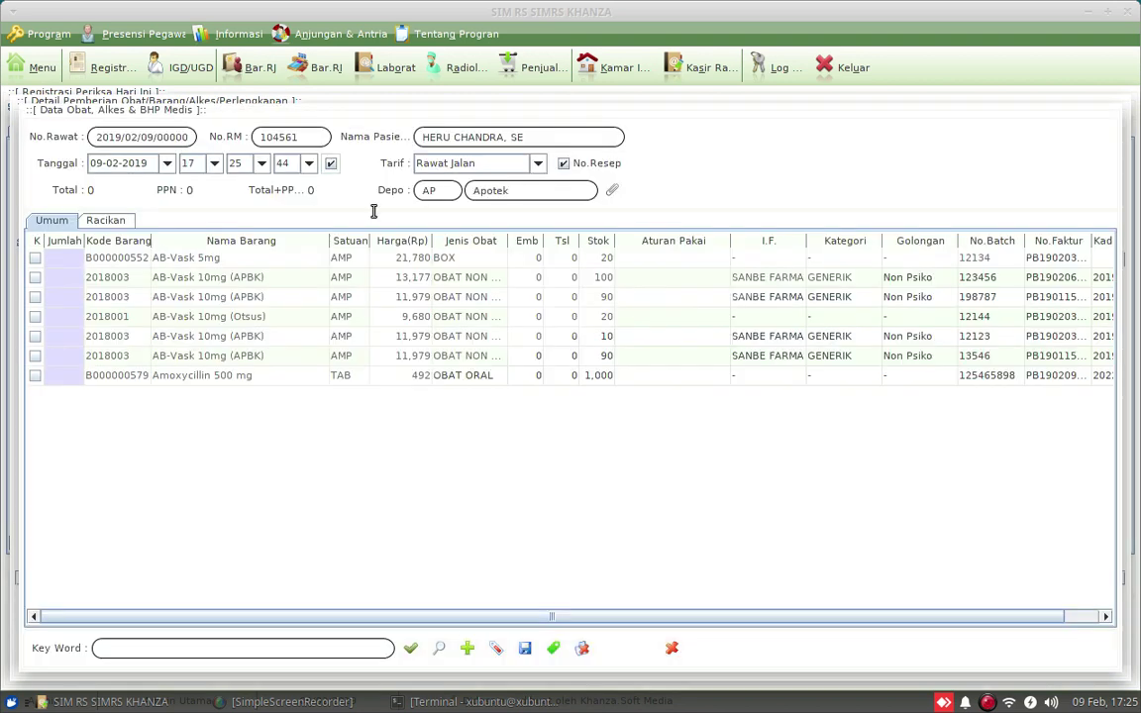
click(69, 380)
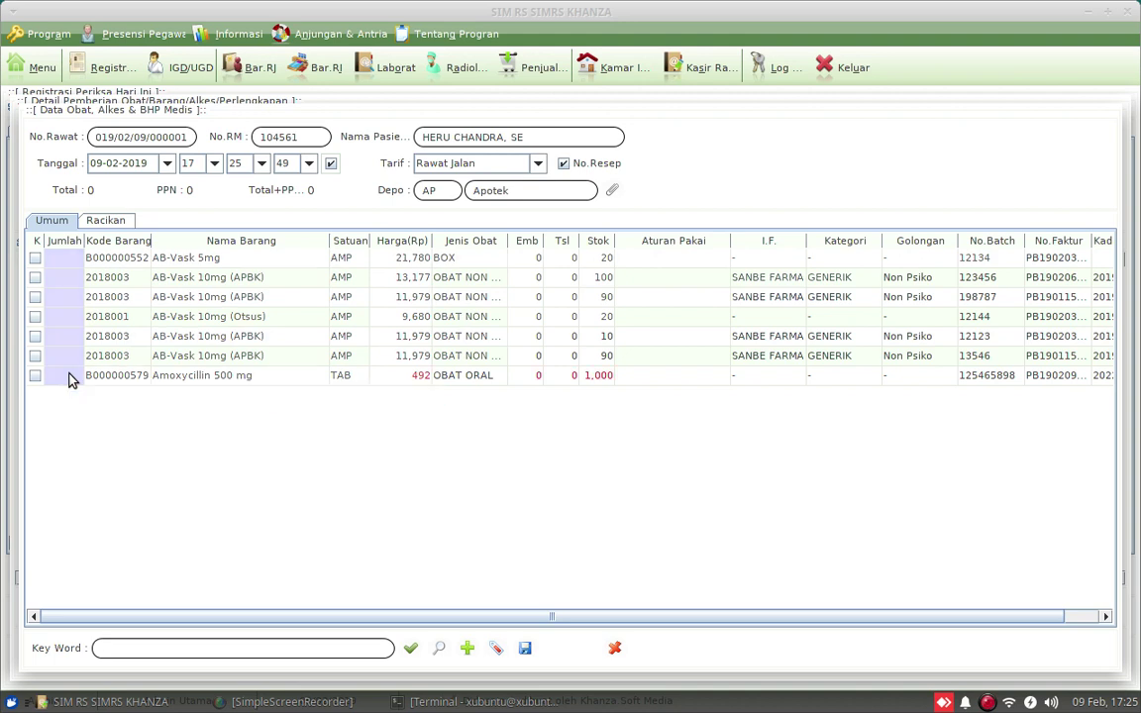
double_click(70, 375)
text(10)
key(Return)
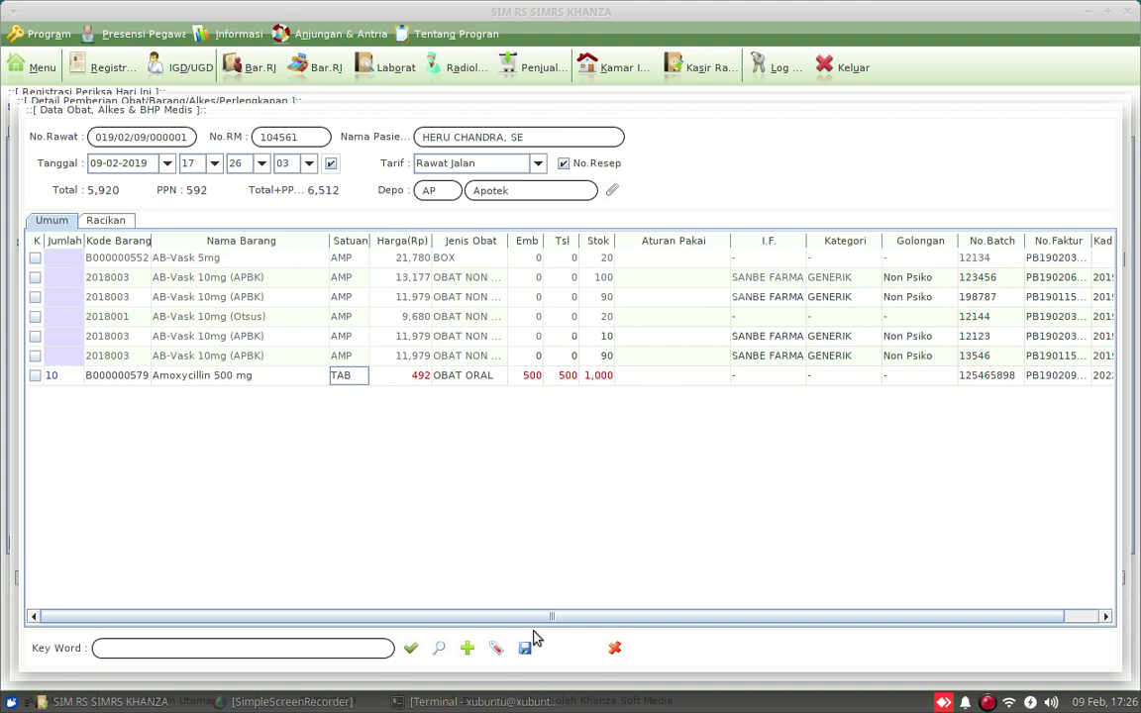
click(1002, 380)
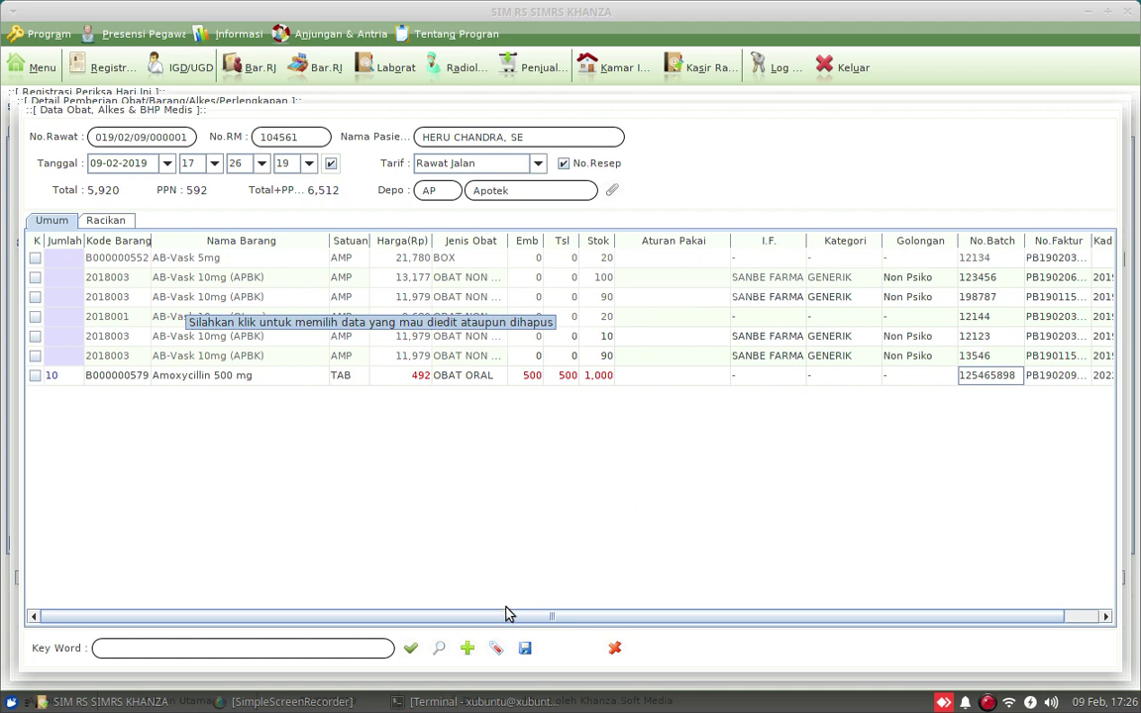
drag(743, 626, 787, 623)
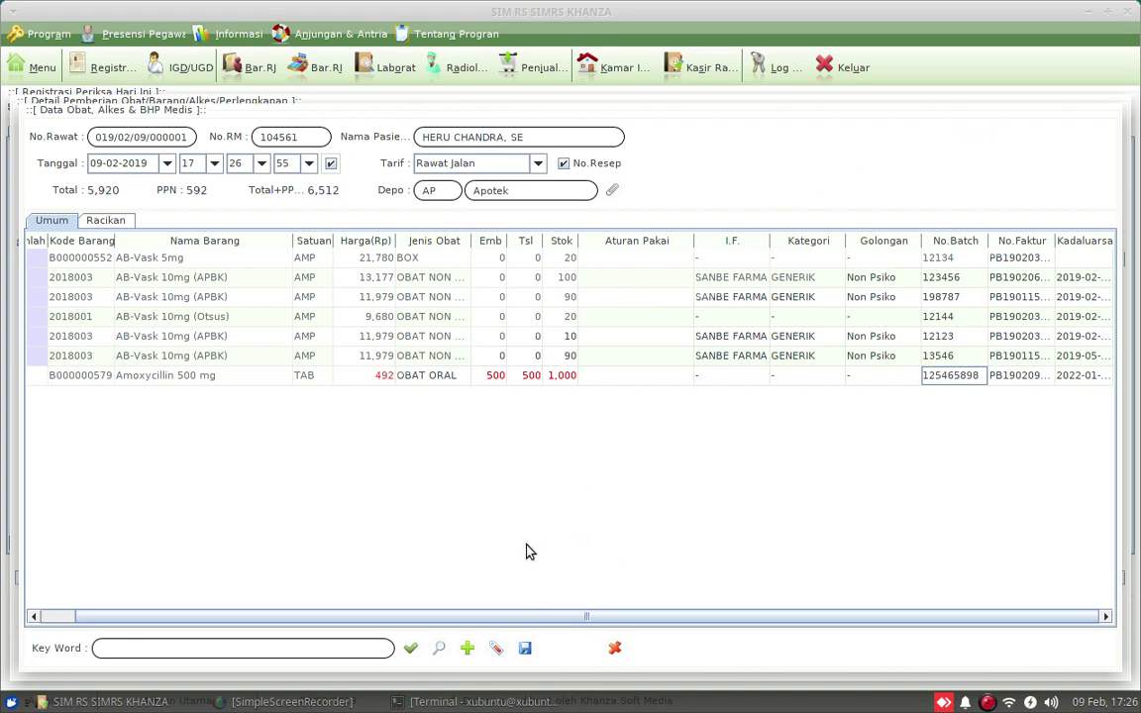
click(354, 706)
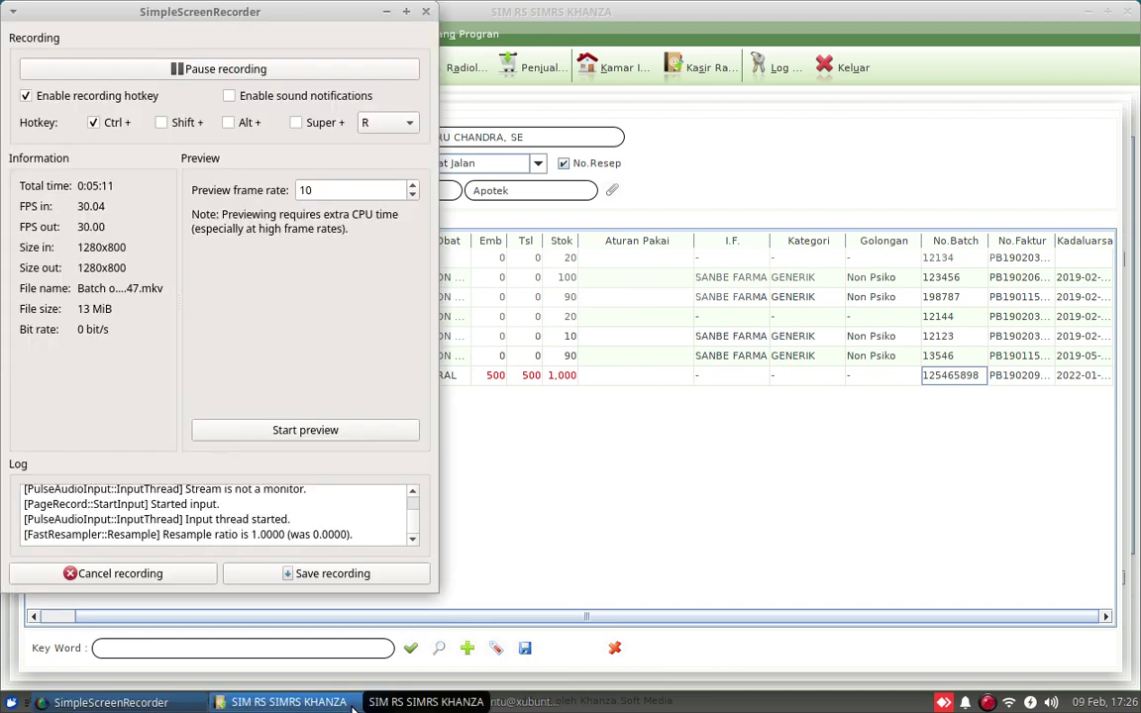